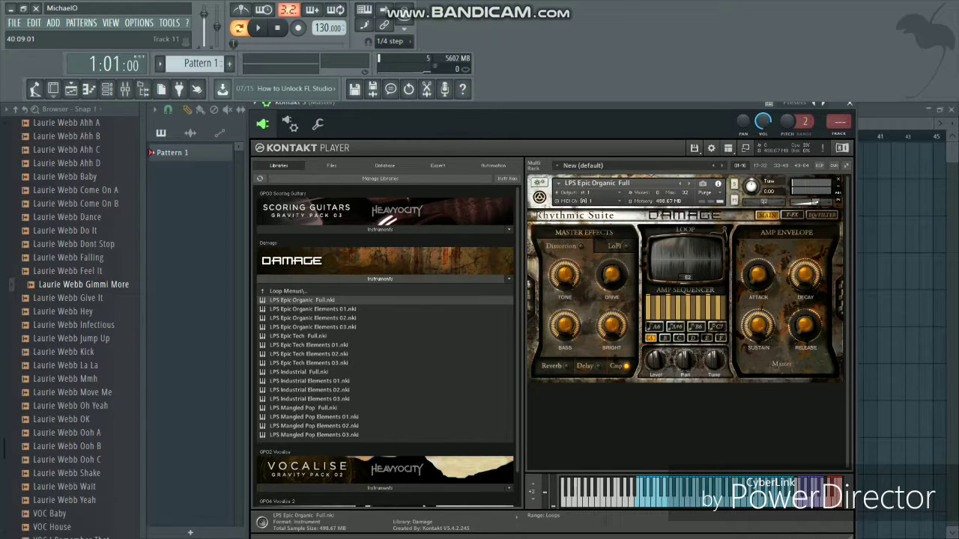
Try the master Reverb and Delay effects on the LPS Epic Organic Full instrument, leaving Reverb on and Delay off.
{"action": "left_click", "coordinate": [555, 366]}
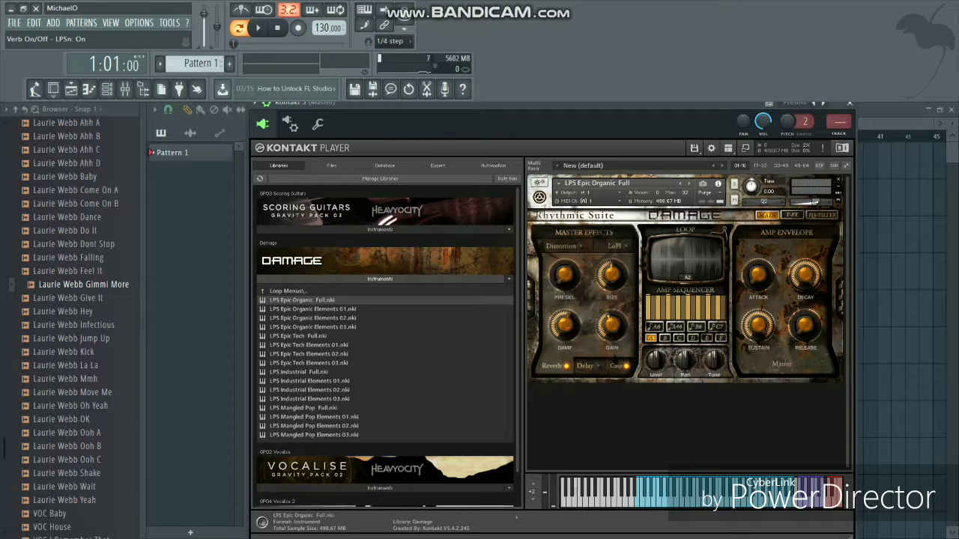
{"action": "left_click", "coordinate": [558, 365]}
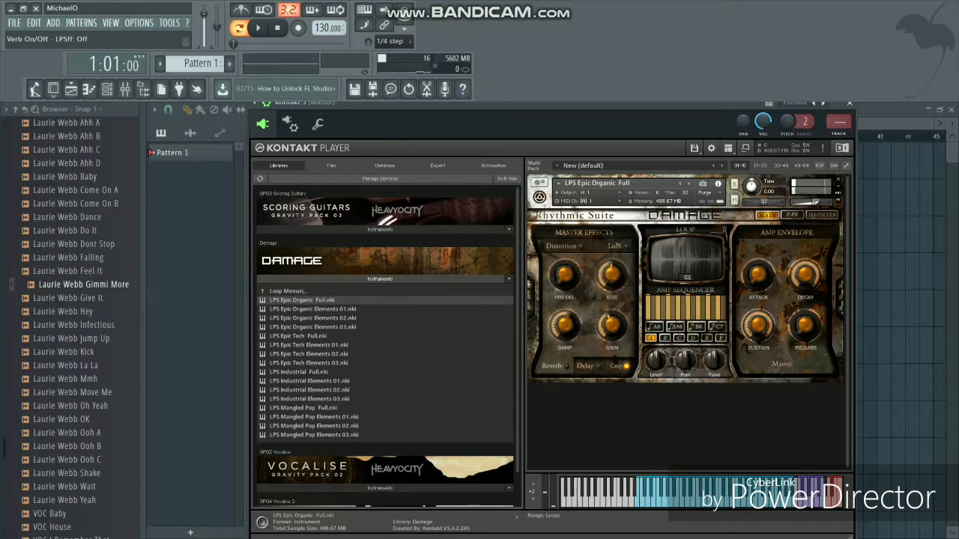
{"action": "left_click", "coordinate": [558, 366]}
{"action": "left_click", "coordinate": [588, 366]}
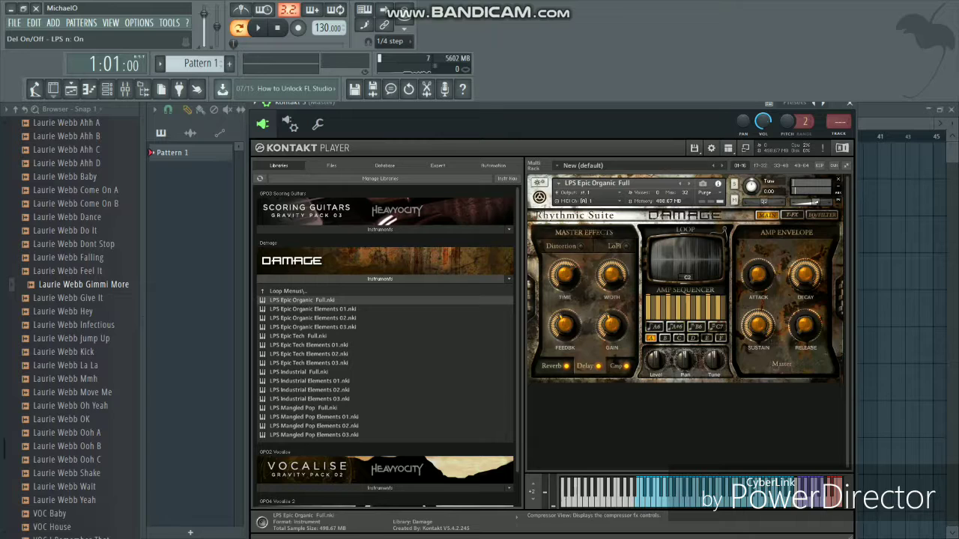
{"action": "left_click", "coordinate": [597, 365]}
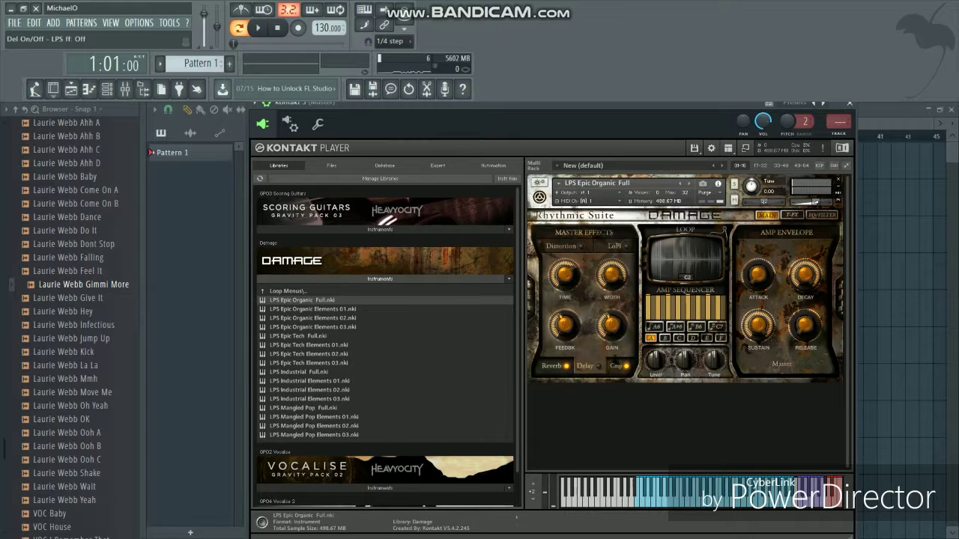
Set the project tempo to 116 BPM.
{"action": "left_click_drag", "start_coordinate": [327, 28], "coordinate": [327, 61]}
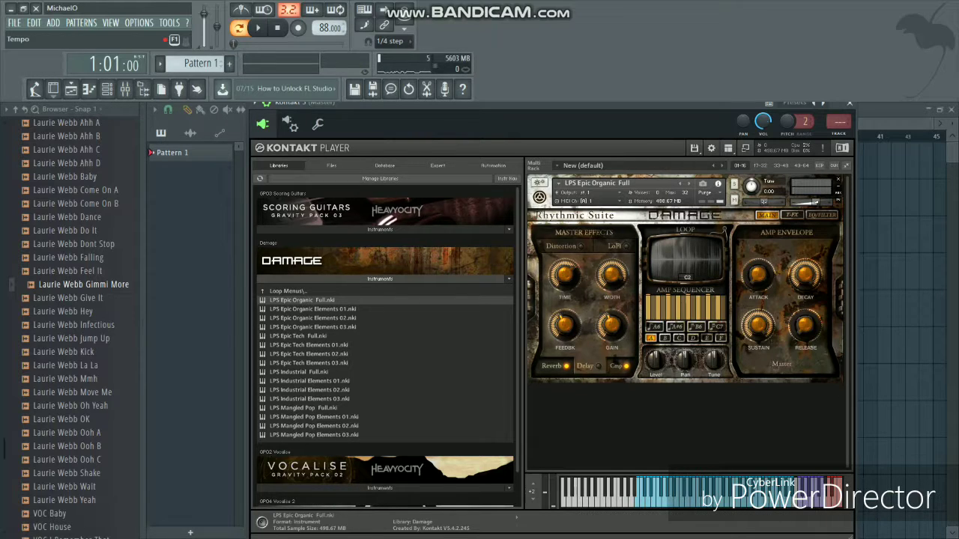
{"action": "scroll", "coordinate": [330, 28], "scroll_direction": "up", "scroll_amount": 7}
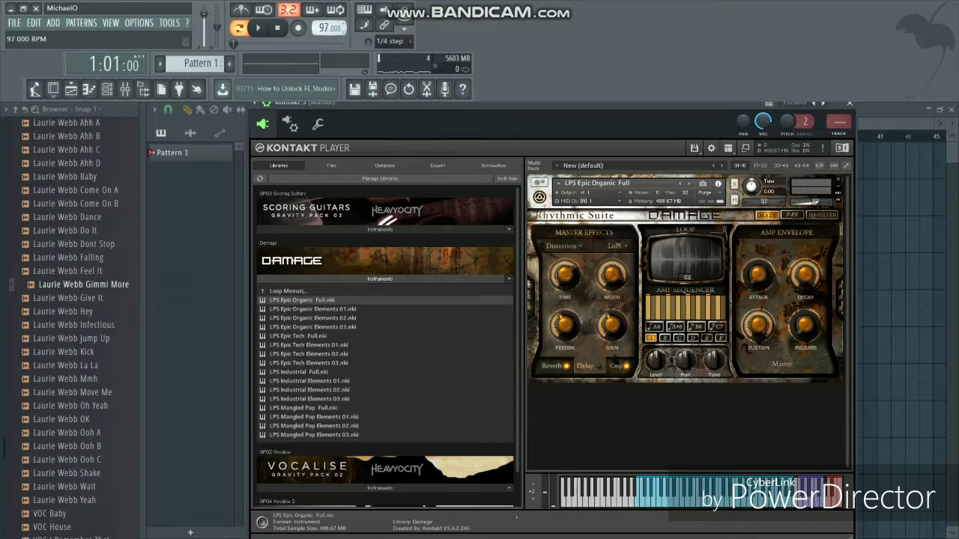
{"action": "scroll", "coordinate": [329, 27], "scroll_direction": "up", "scroll_amount": 17}
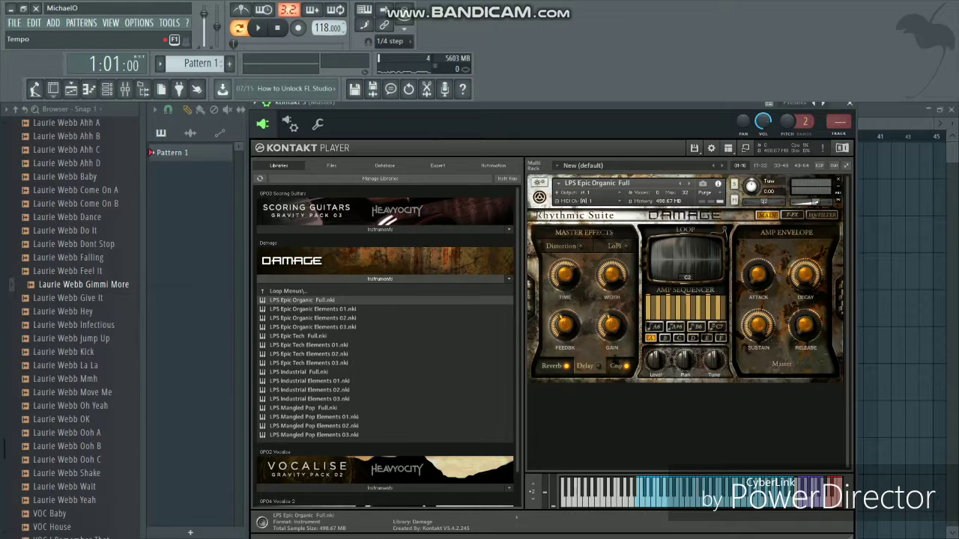
{"action": "scroll", "coordinate": [329, 28], "scroll_direction": "down", "scroll_amount": 2}
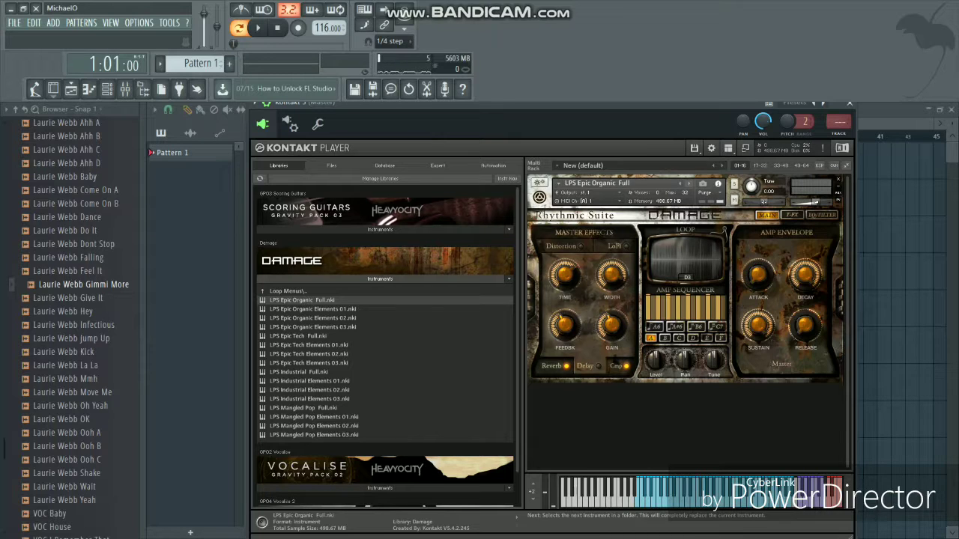
Step through the Damage loop instruments to load LPS Epic Tech Full and enable its master Reverb.
{"action": "left_click", "coordinate": [689, 183]}
{"action": "left_click", "coordinate": [689, 183]}
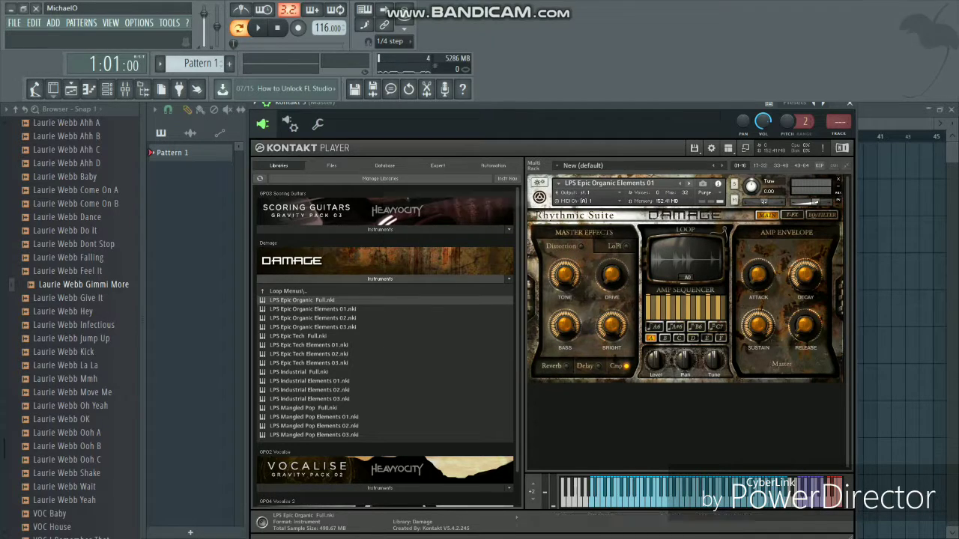
{"action": "left_click", "coordinate": [680, 182]}
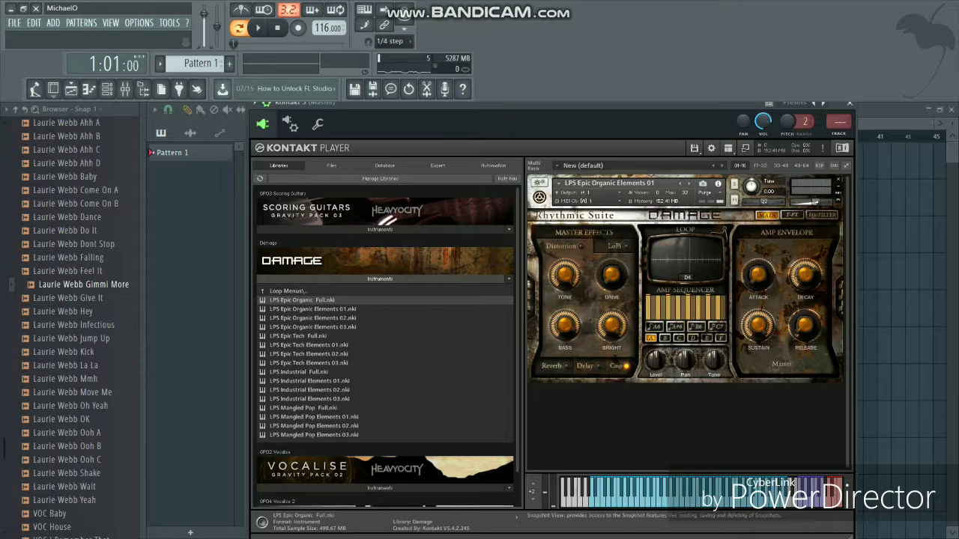
{"action": "left_click", "coordinate": [688, 183]}
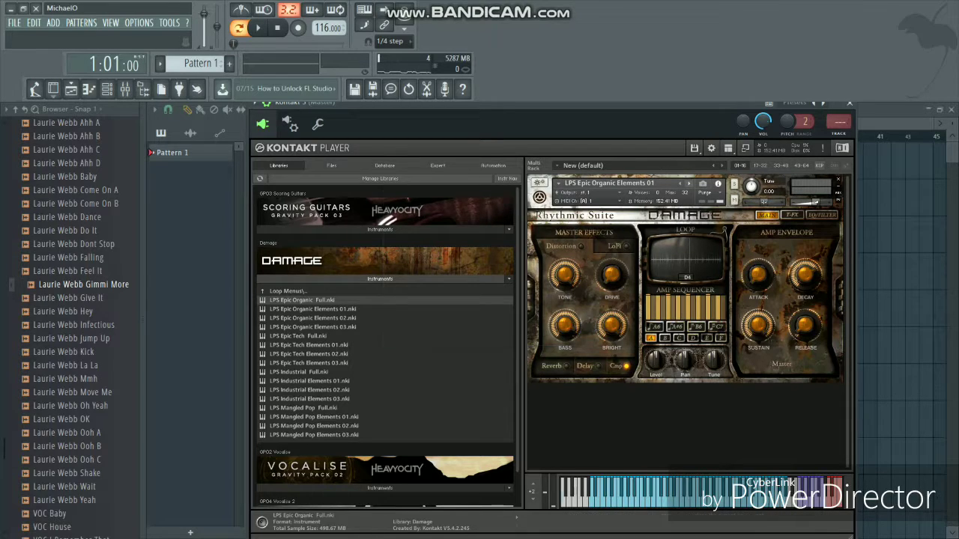
{"action": "left_click", "coordinate": [687, 183]}
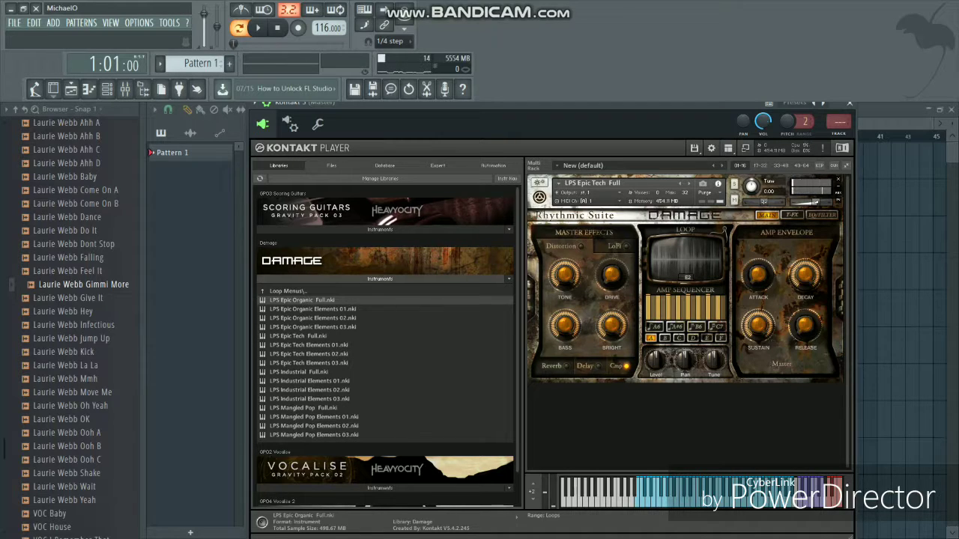
{"action": "left_click", "coordinate": [553, 365]}
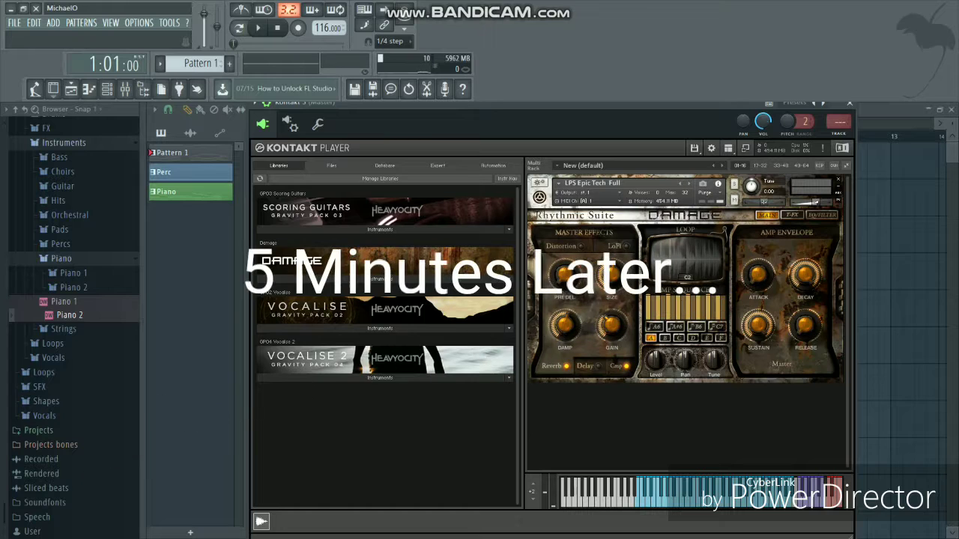
Play the arrangement, check the playlist clips and the channel rack behind the Kontakt window, and stop playback.
{"action": "key", "text": "space"}
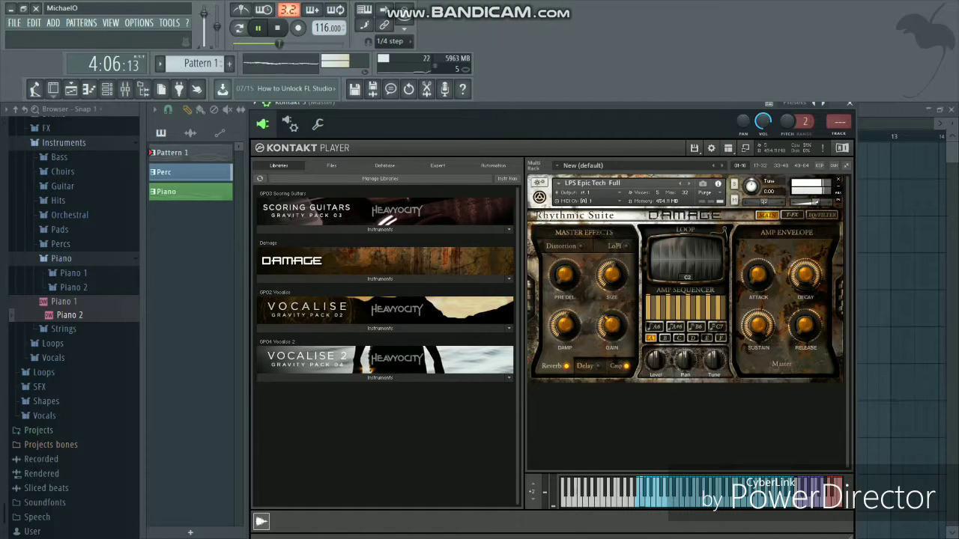
{"action": "left_click_drag", "start_coordinate": [449, 102], "coordinate": [511, 218]}
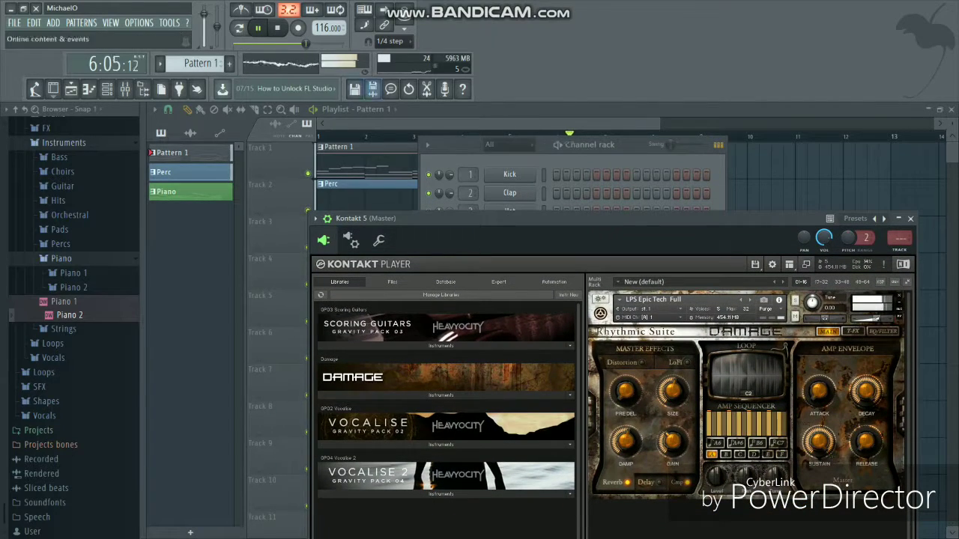
{"action": "left_click", "coordinate": [107, 88]}
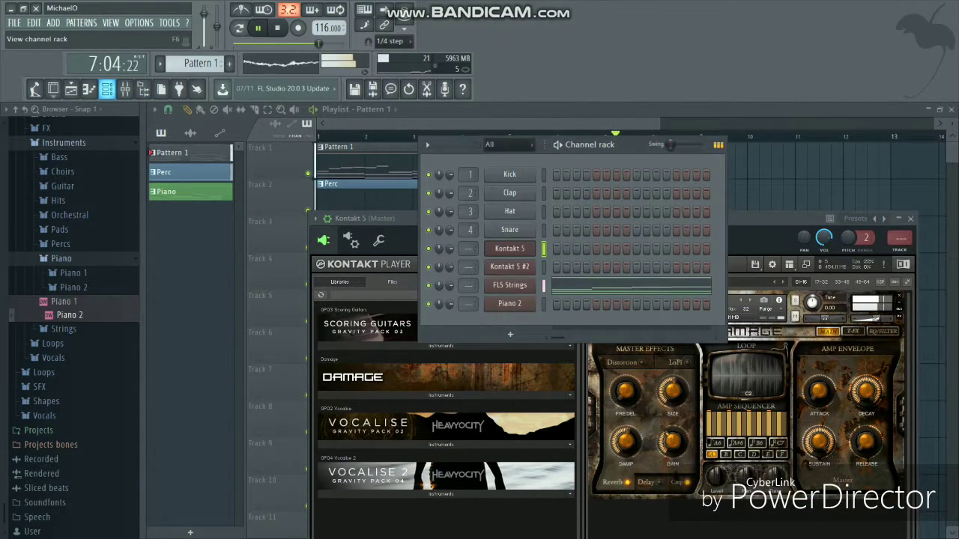
{"action": "left_click", "coordinate": [107, 89]}
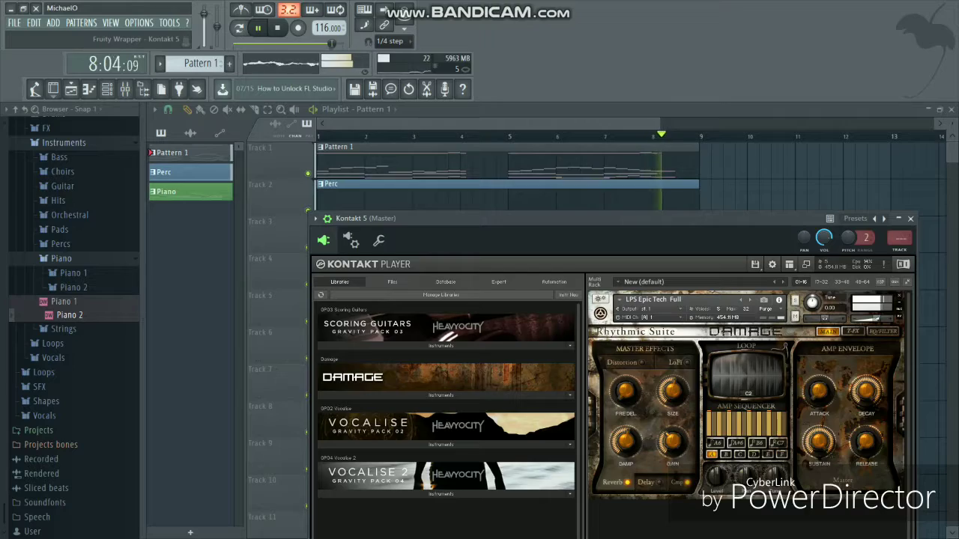
{"action": "left_click_drag", "start_coordinate": [511, 218], "coordinate": [475, 110]}
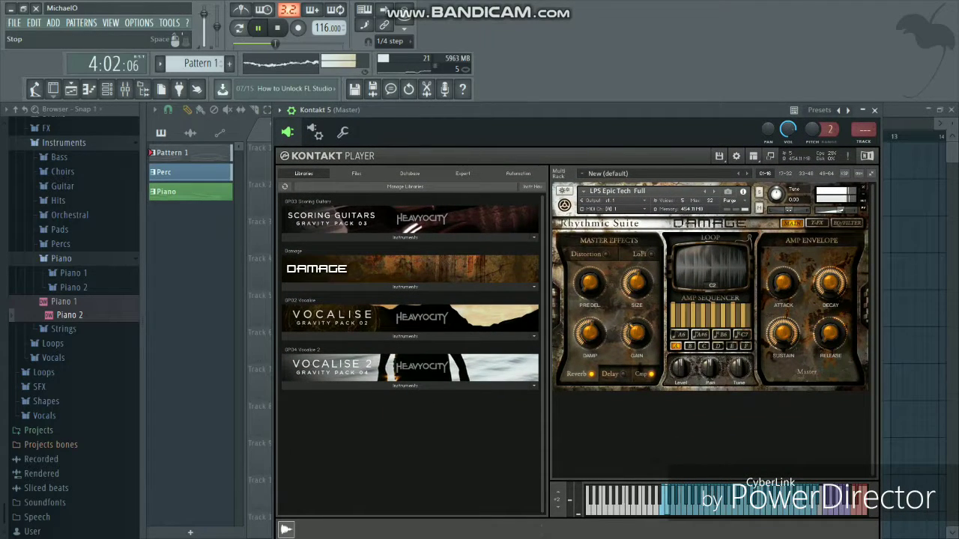
{"action": "key", "text": "space"}
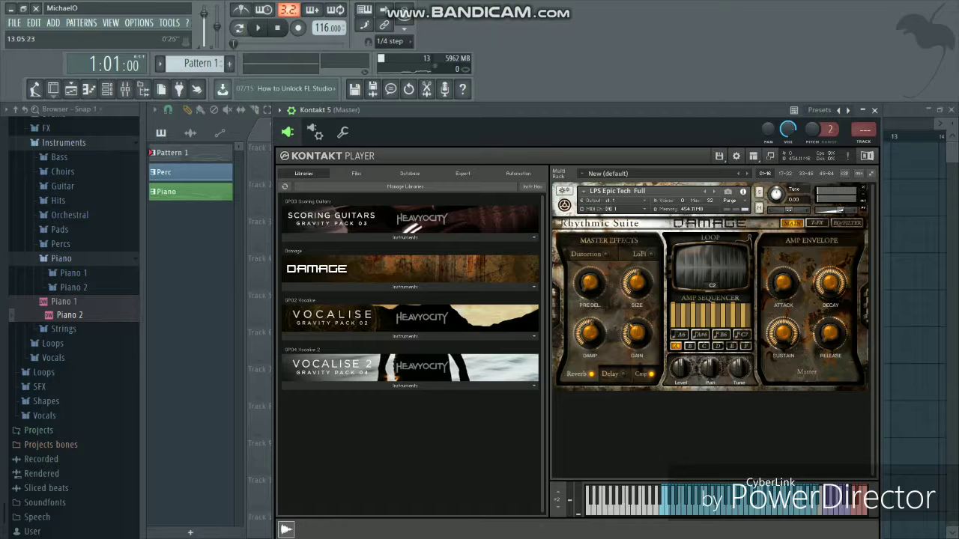
Open the Perc pattern's notes for editing and replace the long C4 note with a D4 note spanning bars 1 to 8.
{"action": "key", "text": "Escape"}
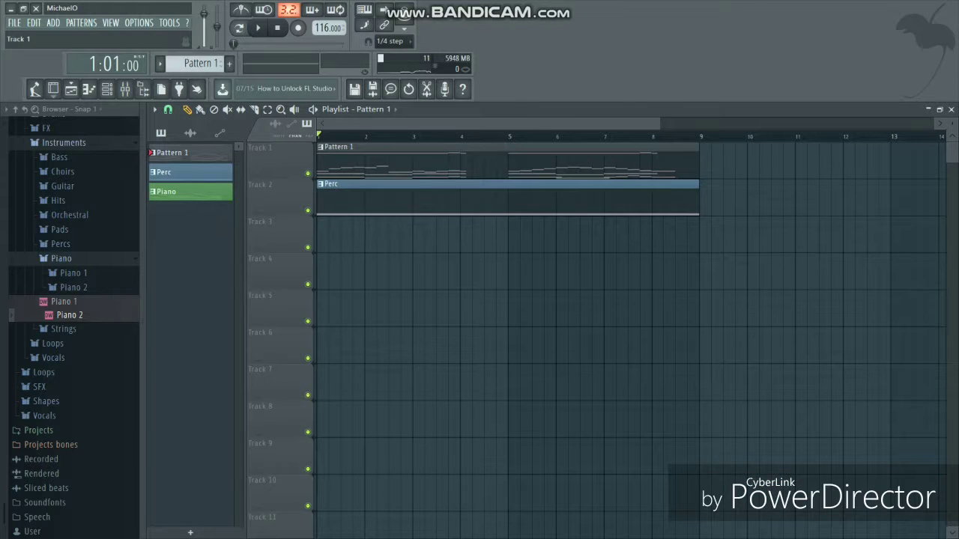
{"action": "double_click", "coordinate": [374, 185]}
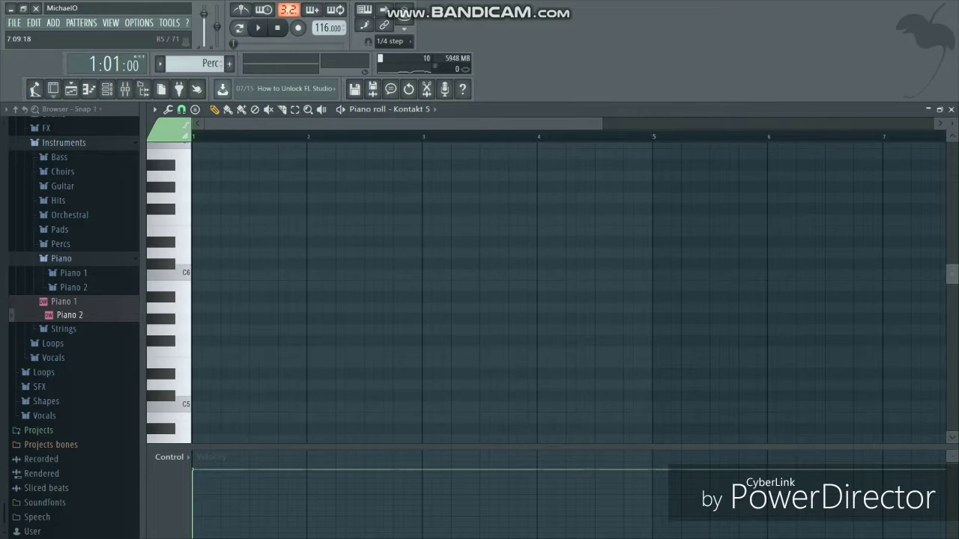
{"action": "scroll", "coordinate": [547, 284], "scroll_direction": "down", "scroll_amount": 4}
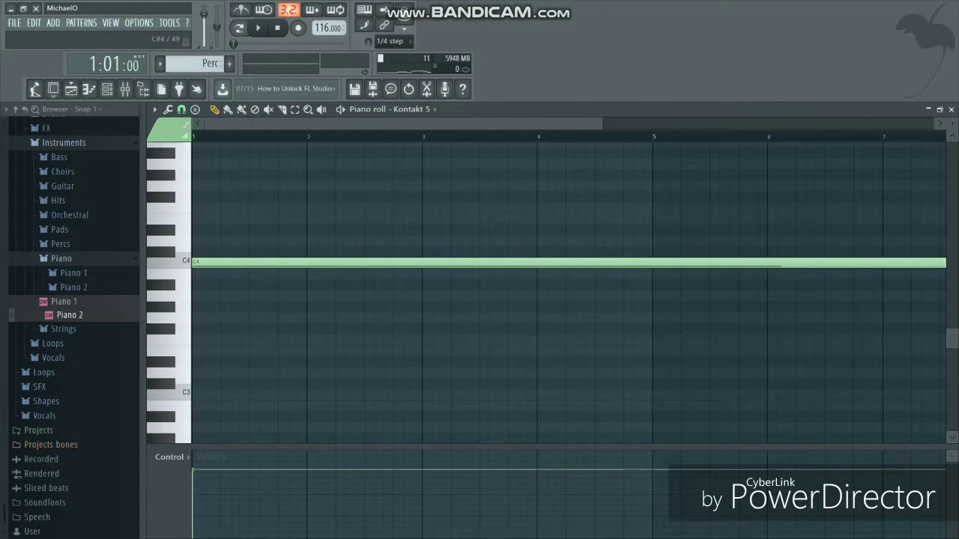
{"action": "left_click", "coordinate": [169, 241]}
{"action": "key", "text": "ctrl+z"}
{"action": "left_click", "coordinate": [199, 241]}
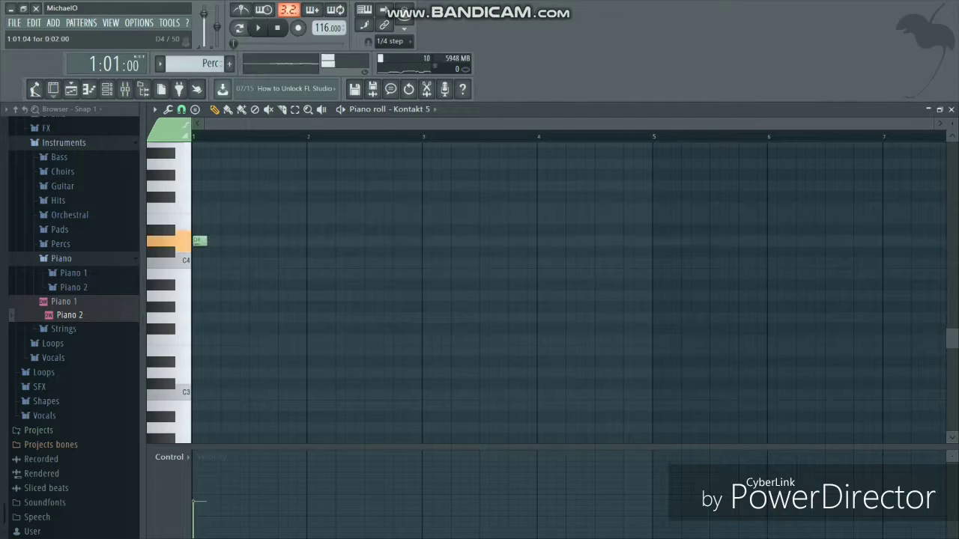
{"action": "left_click_drag", "start_coordinate": [200, 240], "coordinate": [851, 240]}
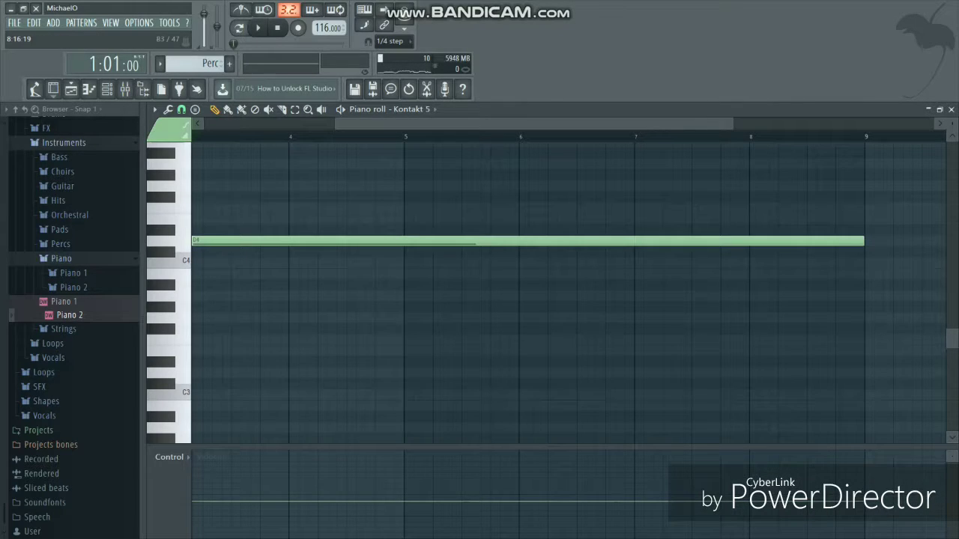
{"action": "scroll", "coordinate": [570, 292], "scroll_direction": "left", "scroll_amount": 3}
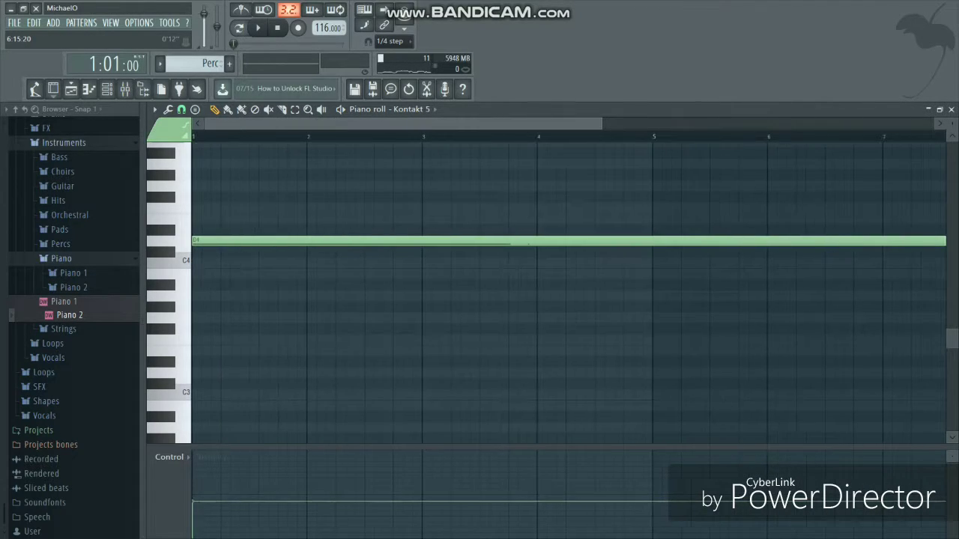
Raise the velocity of the long D4 note and audition the Perc pattern with the arrangement.
{"action": "left_click", "coordinate": [570, 469]}
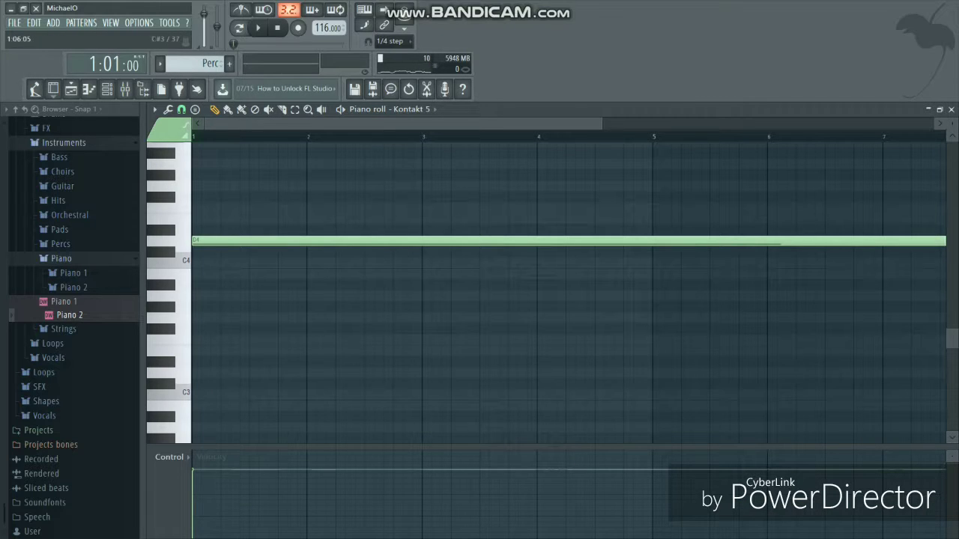
{"action": "left_click", "coordinate": [569, 480]}
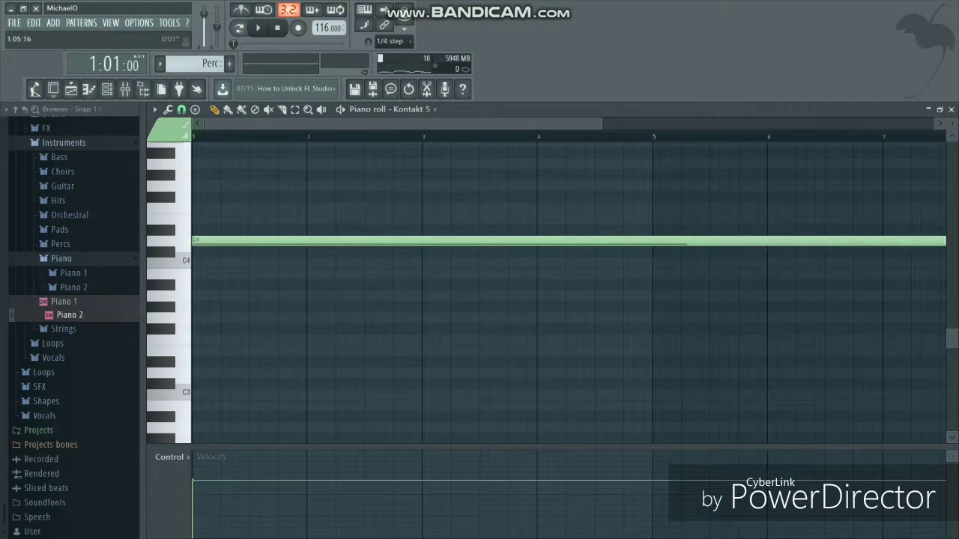
{"action": "left_click", "coordinate": [258, 28]}
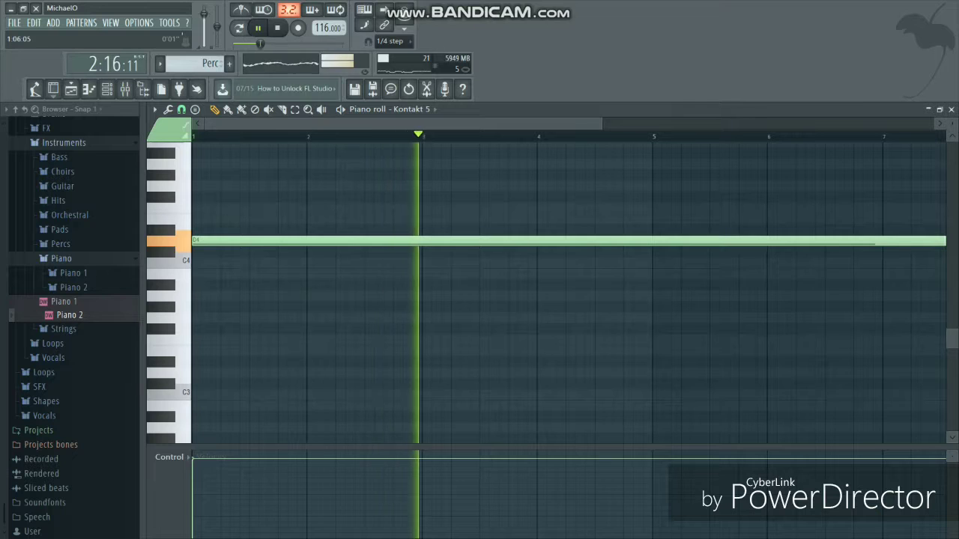
{"action": "key", "text": "space"}
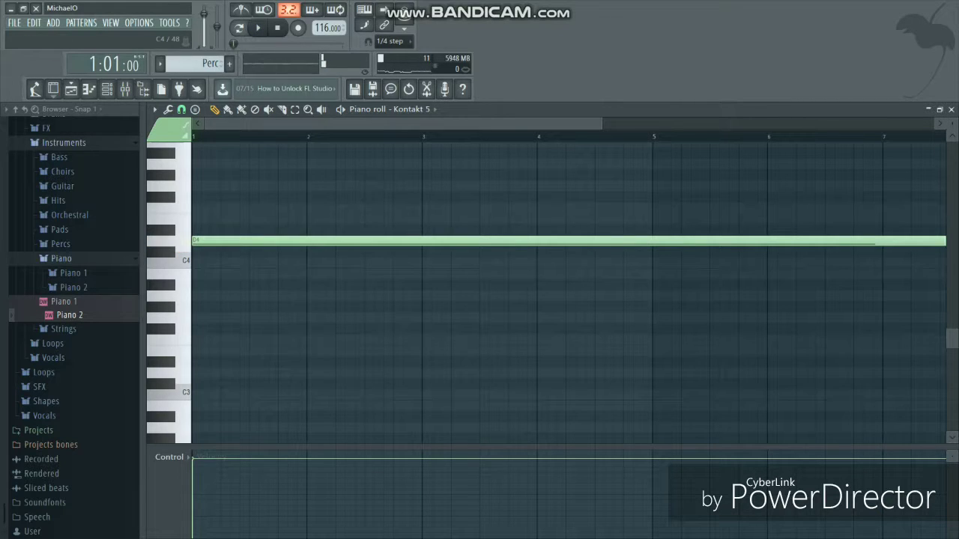
Add an eight-bar C4 note from bar 1 alongside the D4 note and play both together.
{"action": "left_click", "coordinate": [197, 262]}
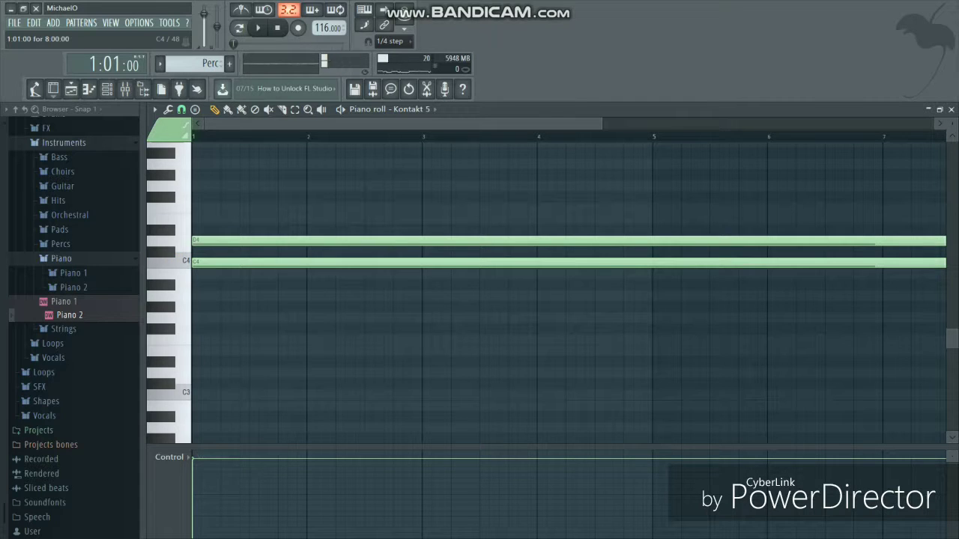
{"action": "left_click", "coordinate": [258, 28]}
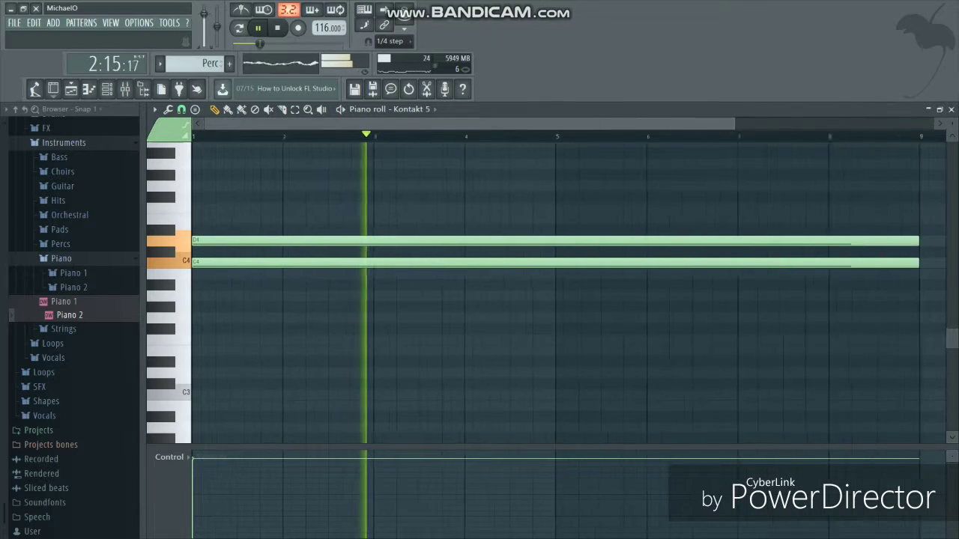
{"action": "scroll", "coordinate": [570, 292], "scroll_direction": "down", "scroll_amount": 3}
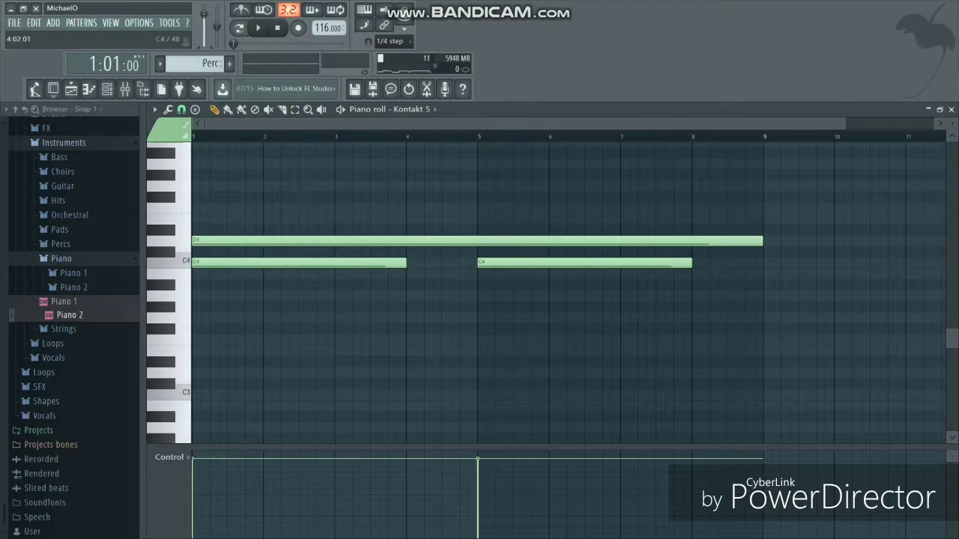
Move the two three-bar C4 notes up to C#4, delete the long D4 note, and stop playback.
{"action": "right_click", "coordinate": [525, 262]}
{"action": "right_click", "coordinate": [517, 241]}
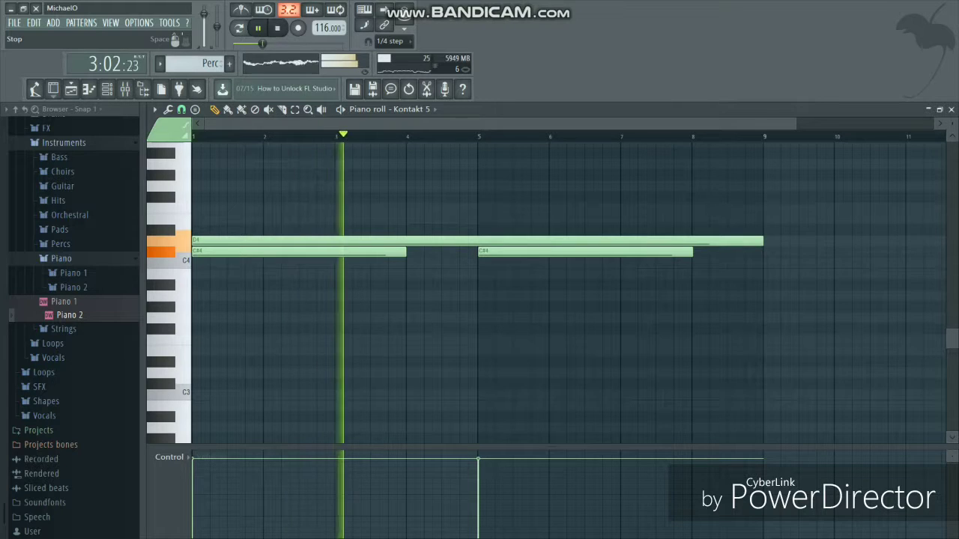
{"action": "key", "text": "ctrl+z"}
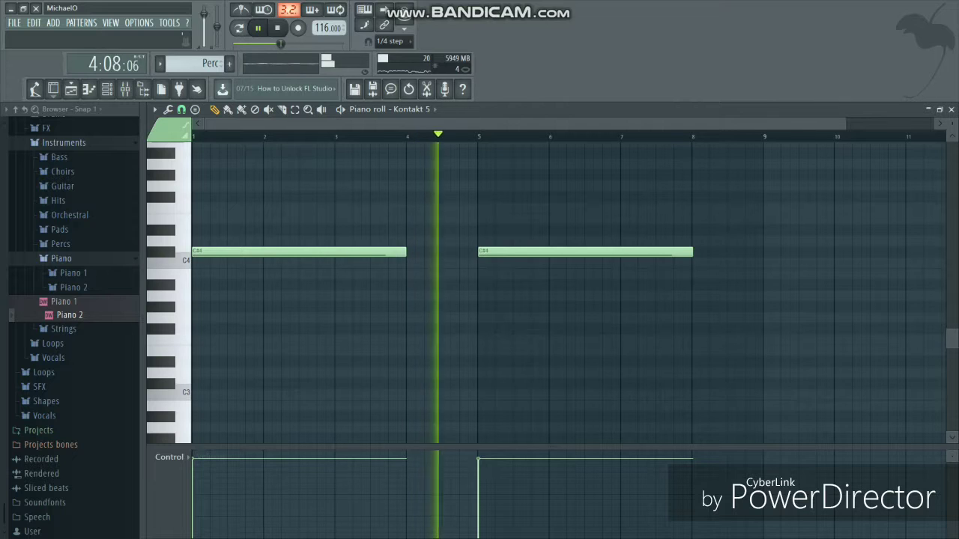
{"action": "key", "text": "space"}
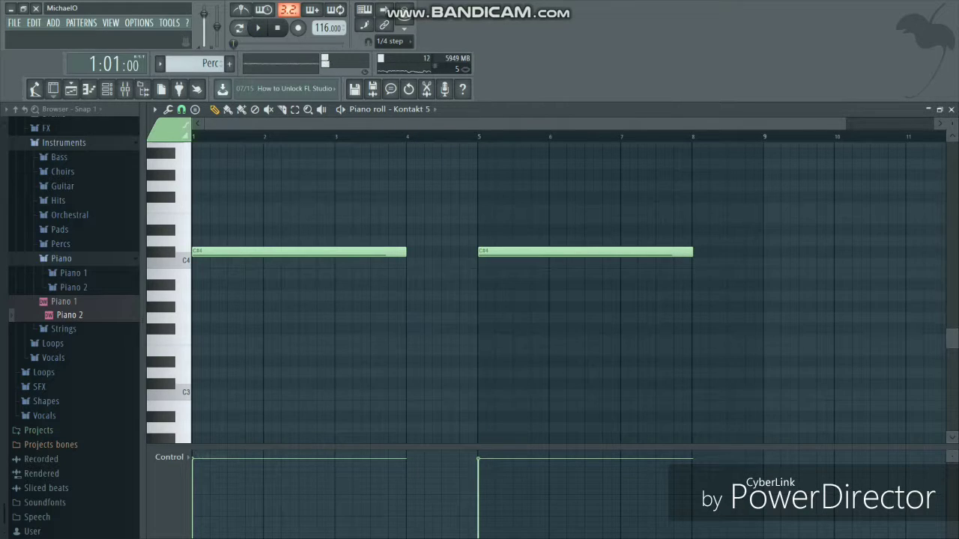
Add an eight-bar D4 note from bar 1 above the three-bar C#4 notes and audition the Perc pattern.
{"action": "left_click_drag", "start_coordinate": [488, 262], "coordinate": [945, 263]}
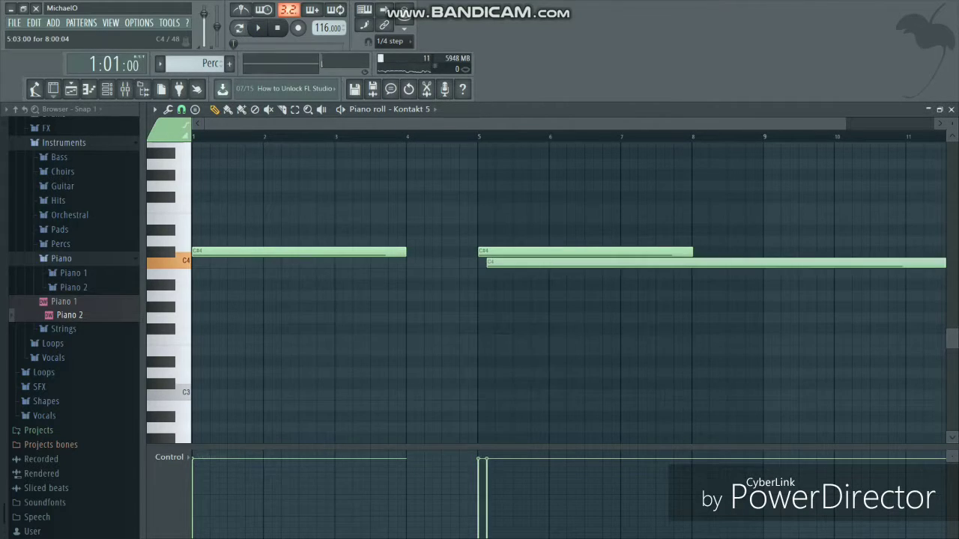
{"action": "key", "text": "ctrl+z"}
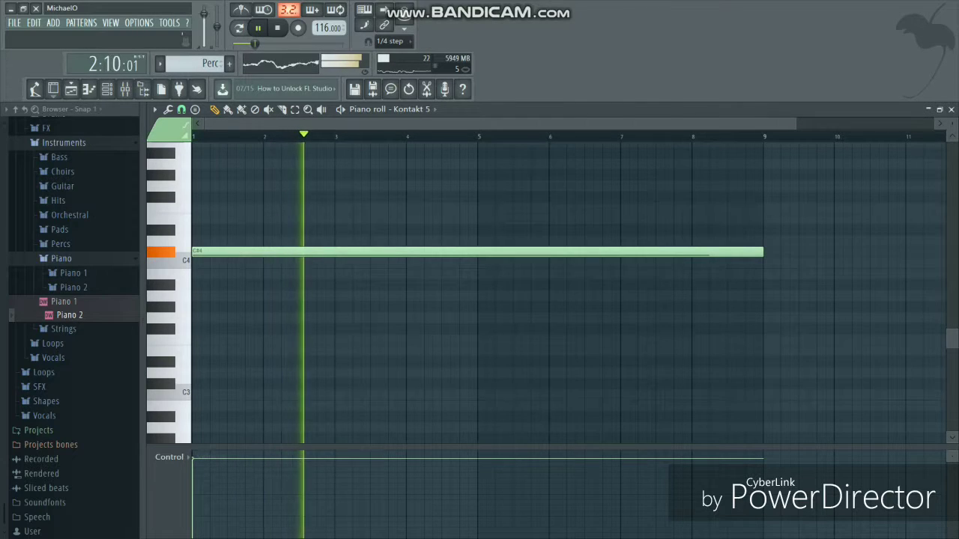
{"action": "key", "text": "space"}
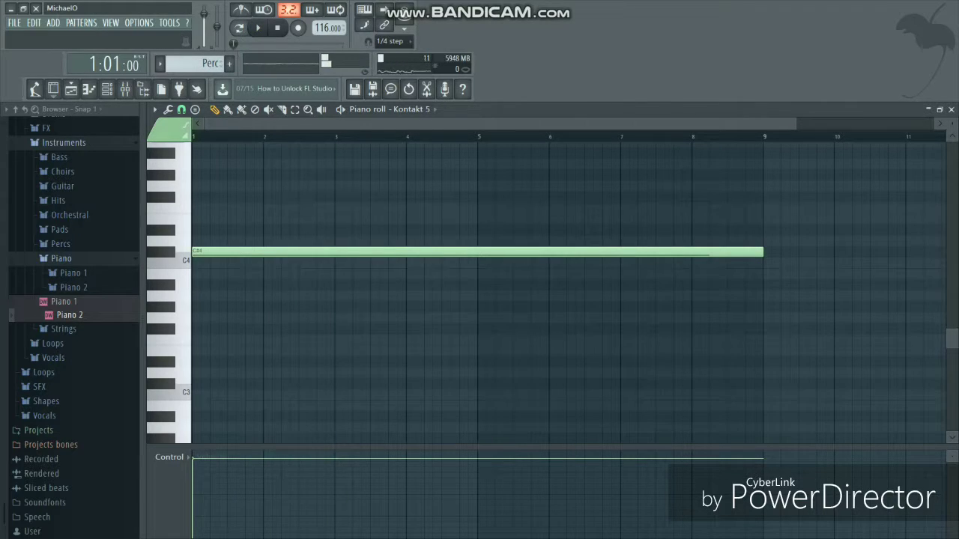
{"action": "left_click", "coordinate": [214, 240]}
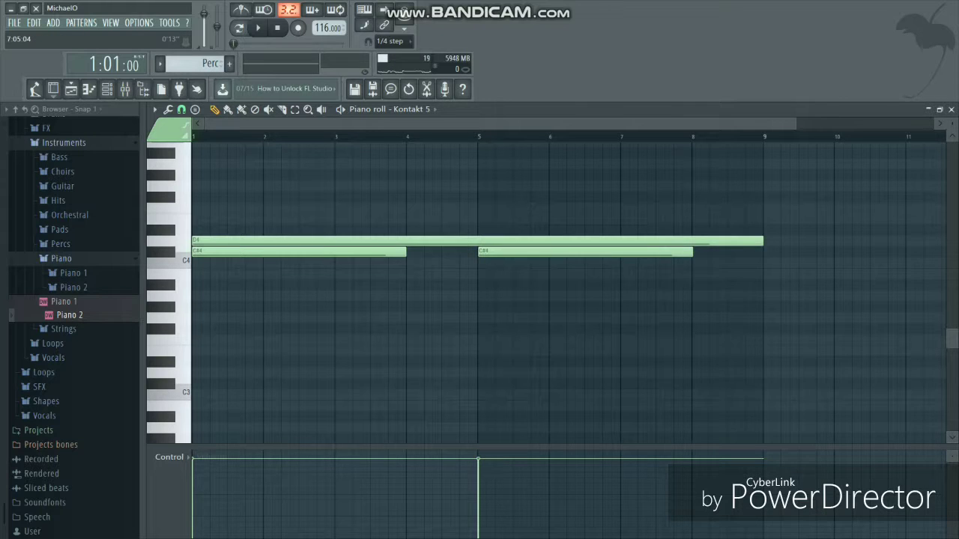
{"action": "scroll", "coordinate": [562, 285], "scroll_direction": "up", "scroll_amount": 1}
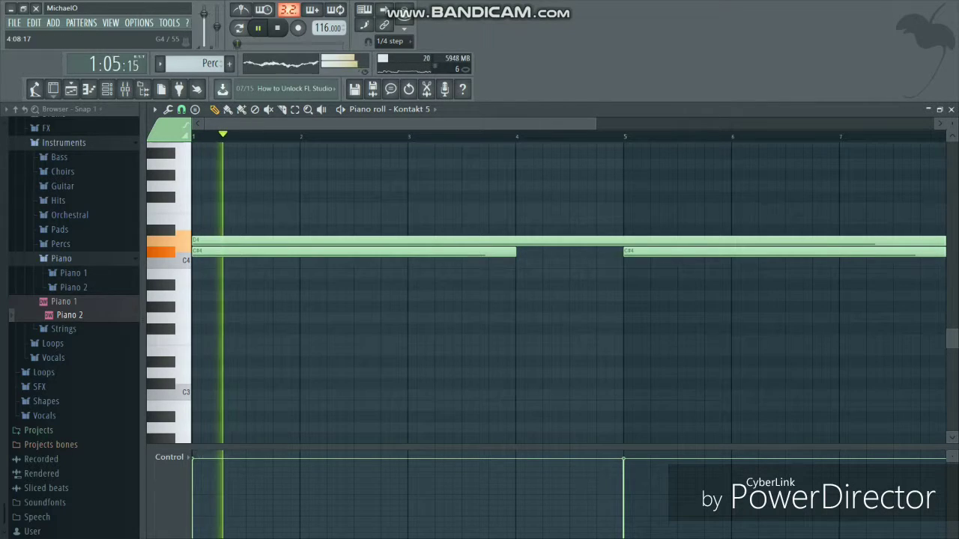
{"action": "scroll", "coordinate": [570, 292], "scroll_direction": "down", "scroll_amount": 3}
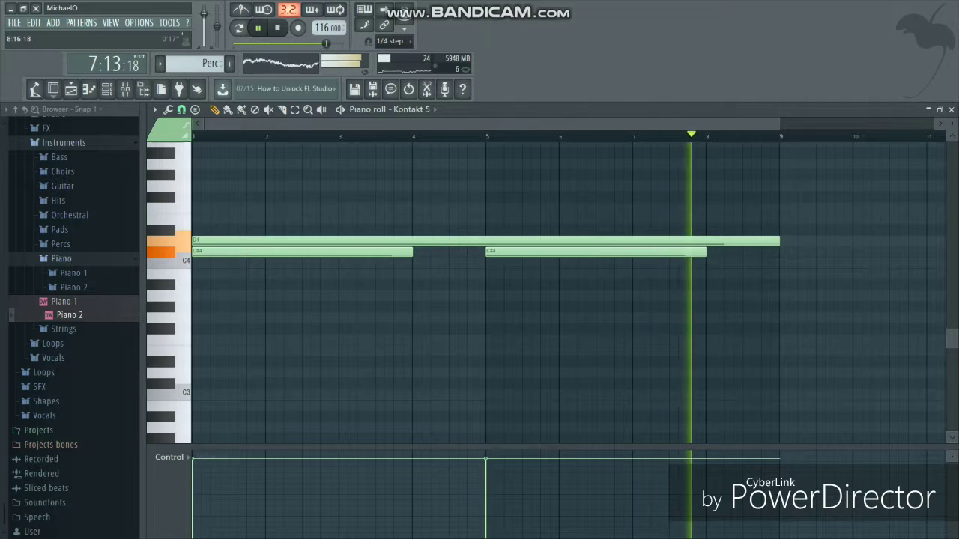
{"action": "key", "text": "space"}
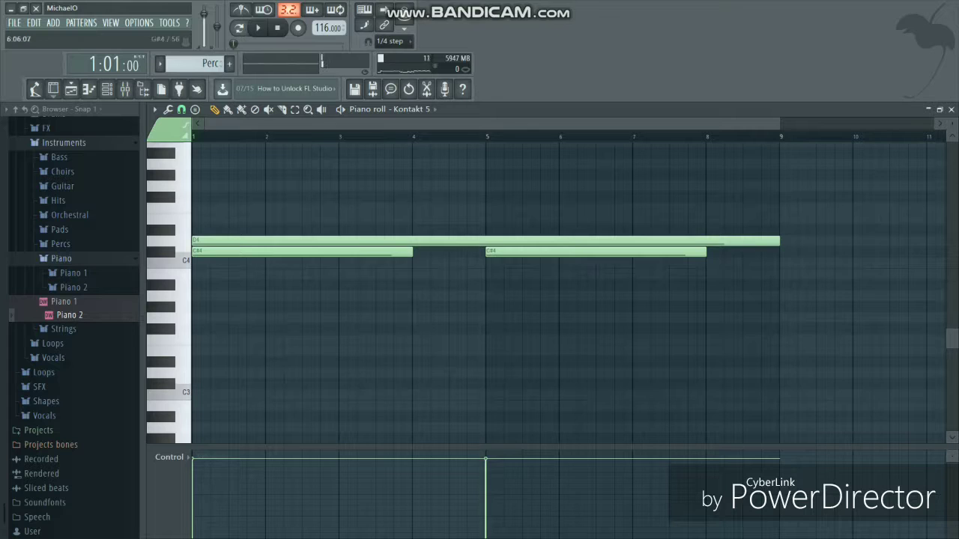
Lower the velocity of the long D4 note and play the Perc pattern to check the balance.
{"action": "double_click", "coordinate": [479, 241]}
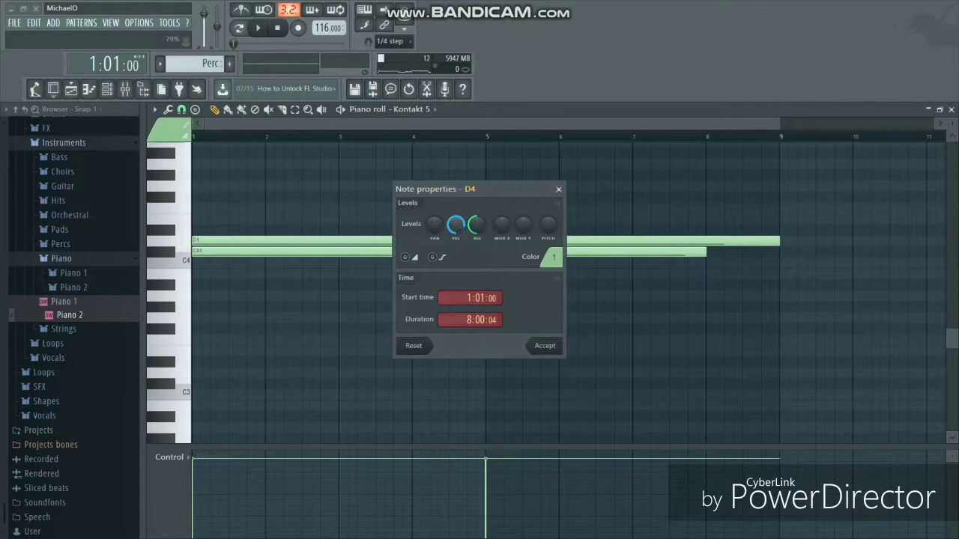
{"action": "left_click", "coordinate": [545, 345]}
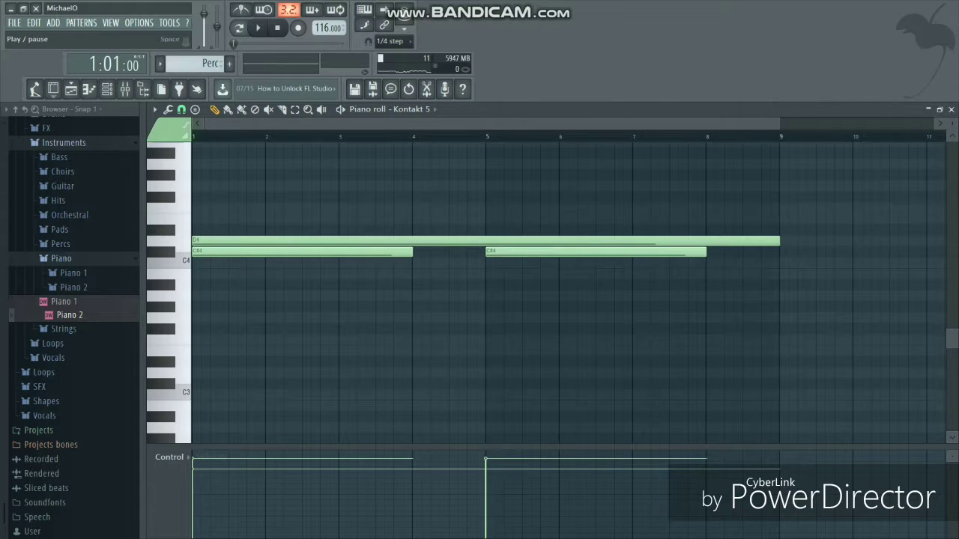
{"action": "key", "text": "space"}
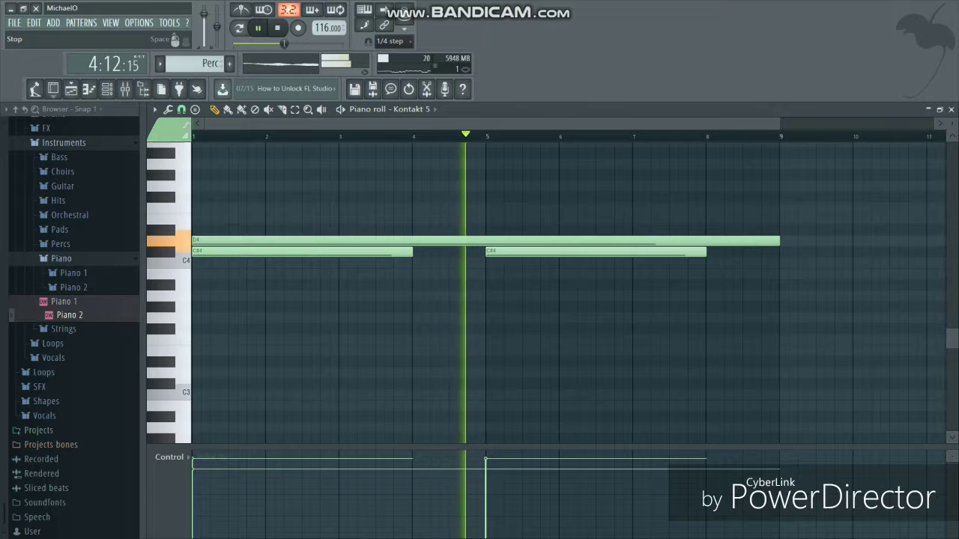
{"action": "key", "text": "space"}
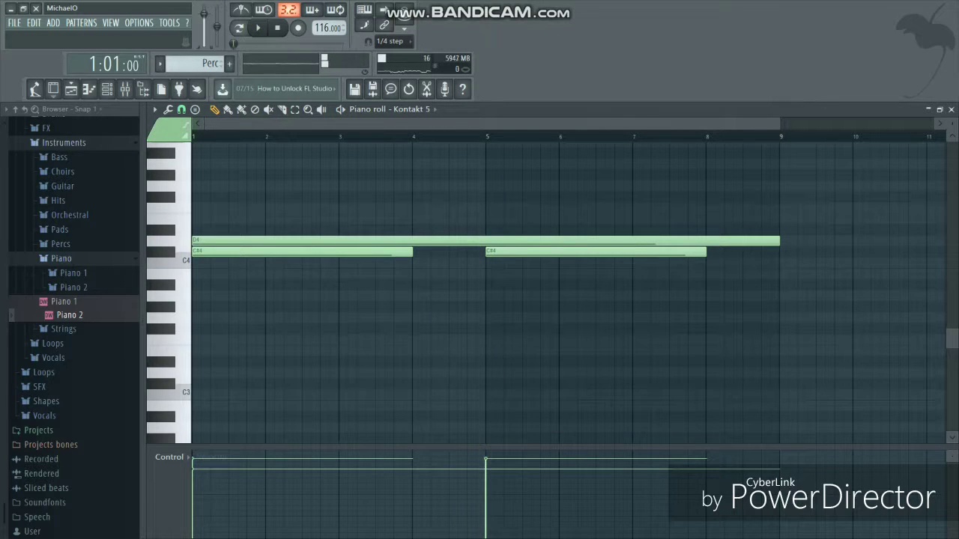
Place the Piano pattern at bar 1 of Track 3 in the Playlist and play it with Perc while Track 1 is muted.
{"action": "key", "text": "F5"}
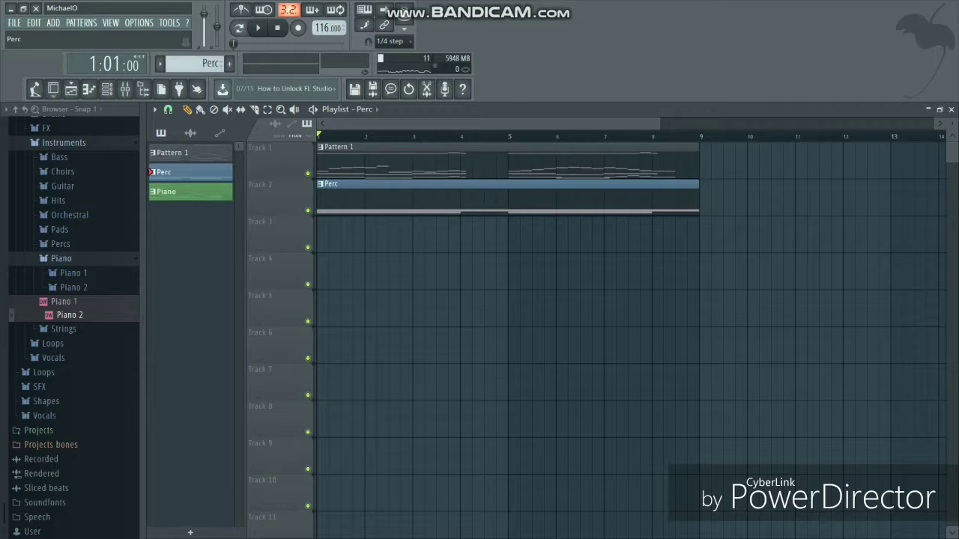
{"action": "left_click_drag", "start_coordinate": [187, 227], "coordinate": [328, 237]}
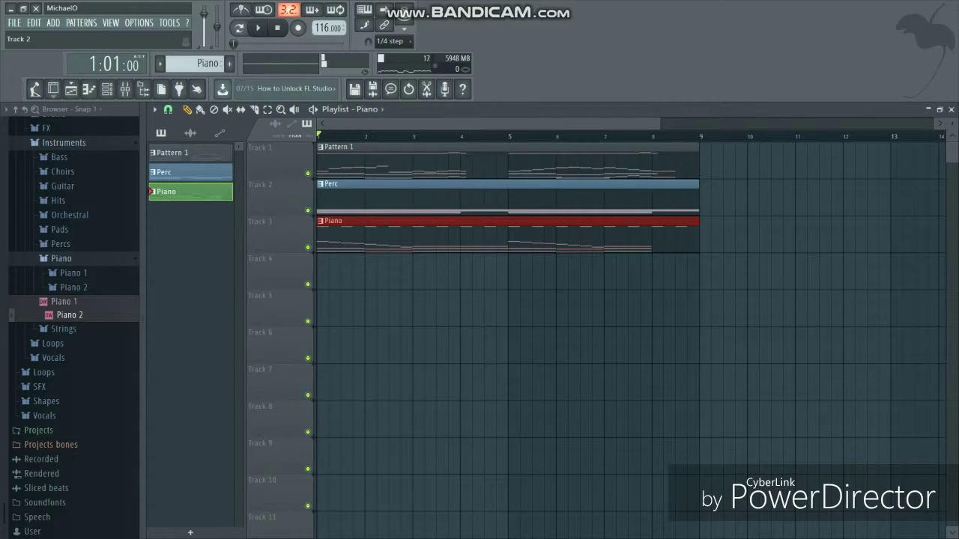
{"action": "left_click", "coordinate": [307, 173]}
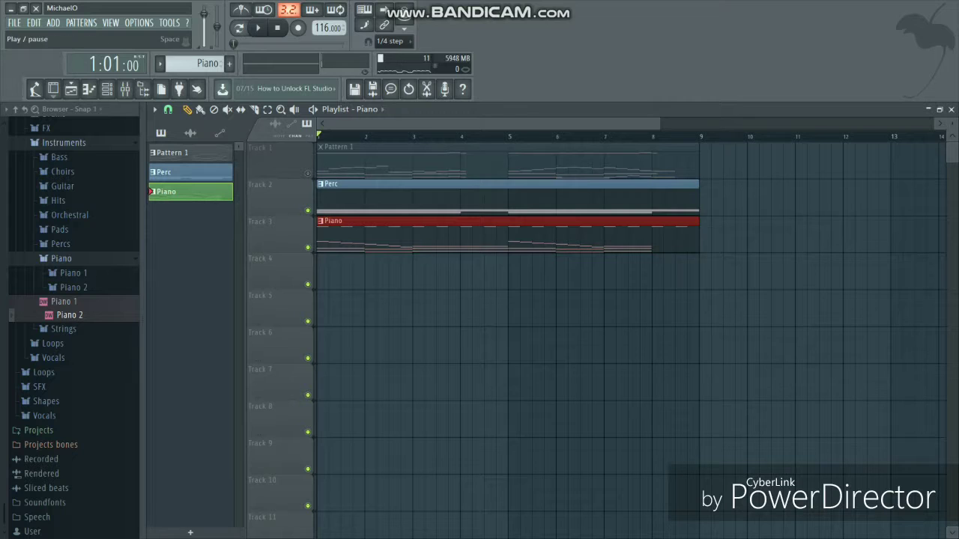
{"action": "left_click", "coordinate": [258, 27]}
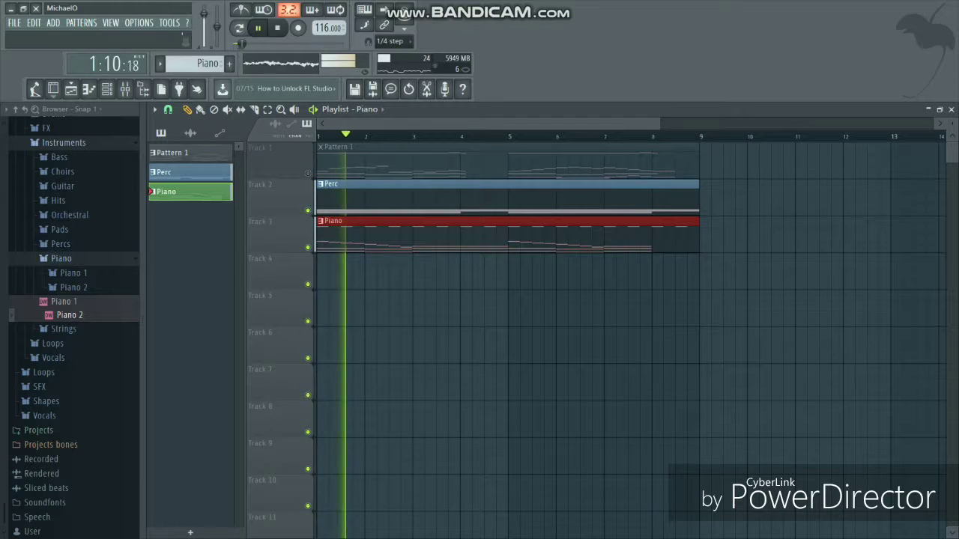
{"action": "key", "text": "space"}
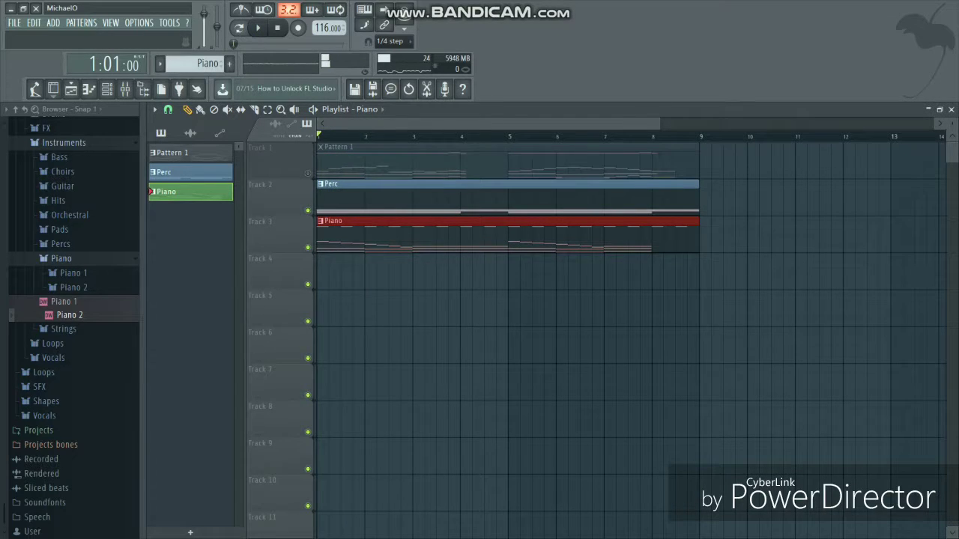
Raise the volume level slightly in the Piano 2 channel's miscellaneous functions, and close its settings and the channel rack.
{"action": "key", "text": "F6"}
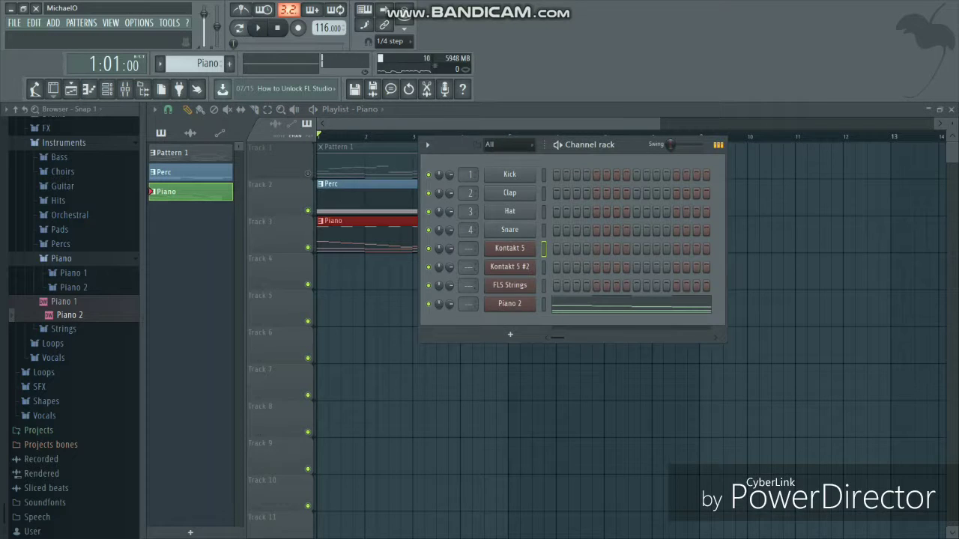
{"action": "left_click", "coordinate": [509, 303]}
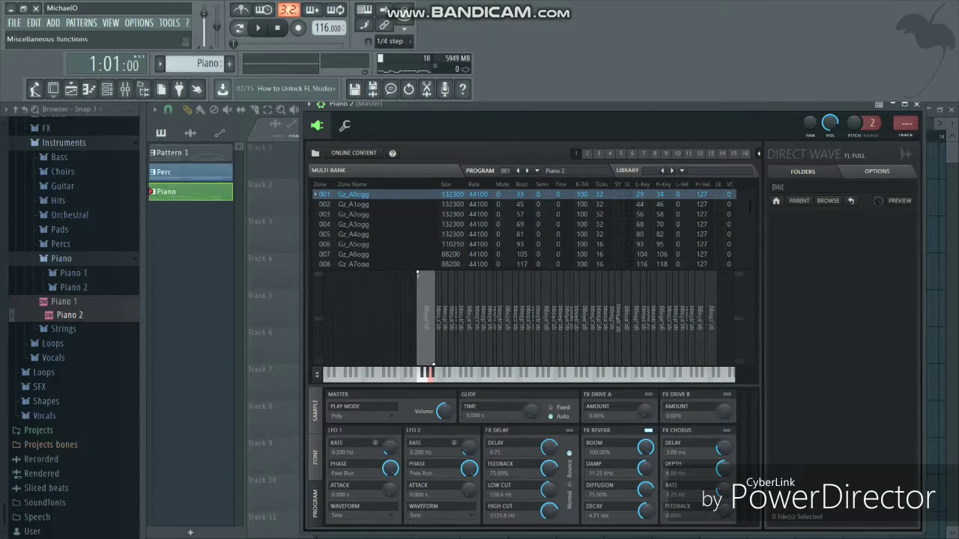
{"action": "left_click", "coordinate": [345, 125]}
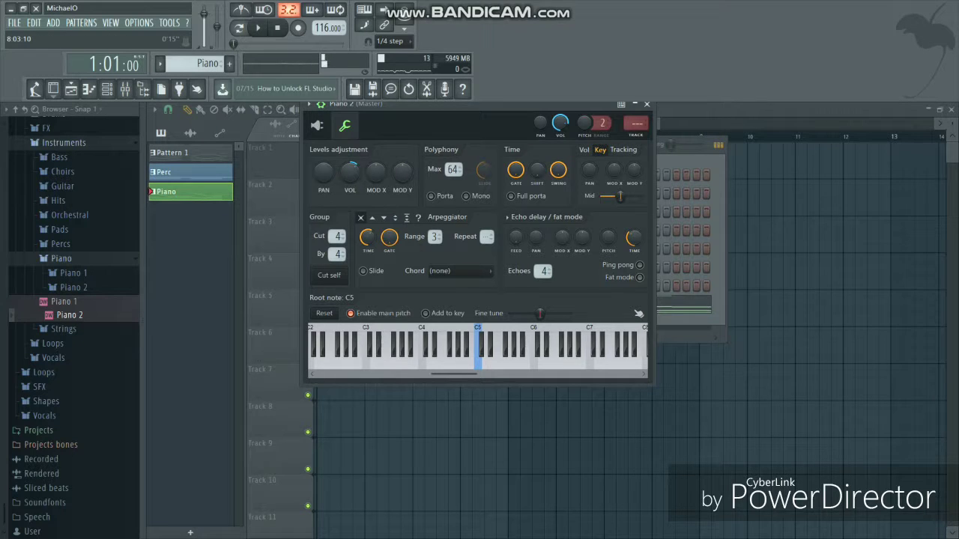
{"action": "left_click", "coordinate": [648, 104]}
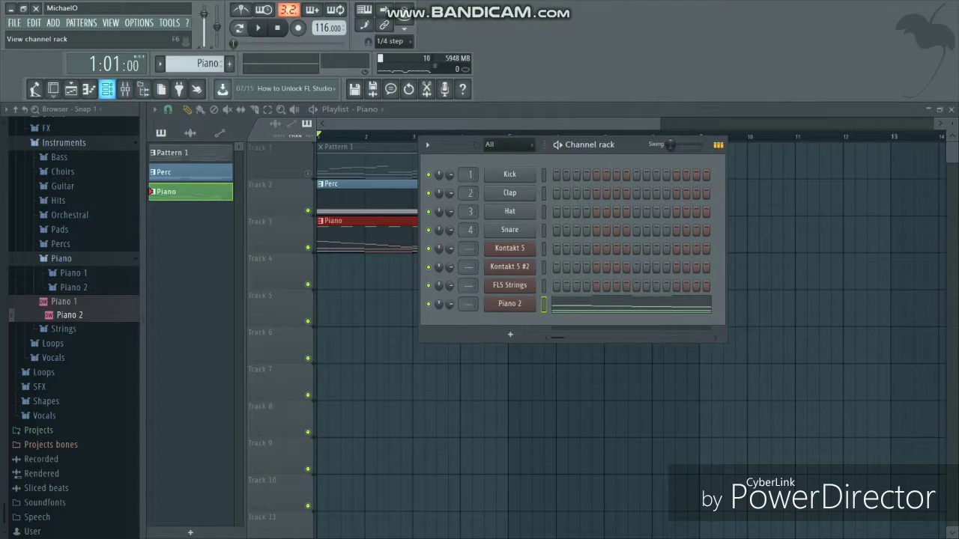
{"action": "left_click", "coordinate": [107, 89]}
Unmute Track 1 and play the full arrangement, reviewing the Piano 2 channel settings during playback.
{"action": "left_click", "coordinate": [307, 174]}
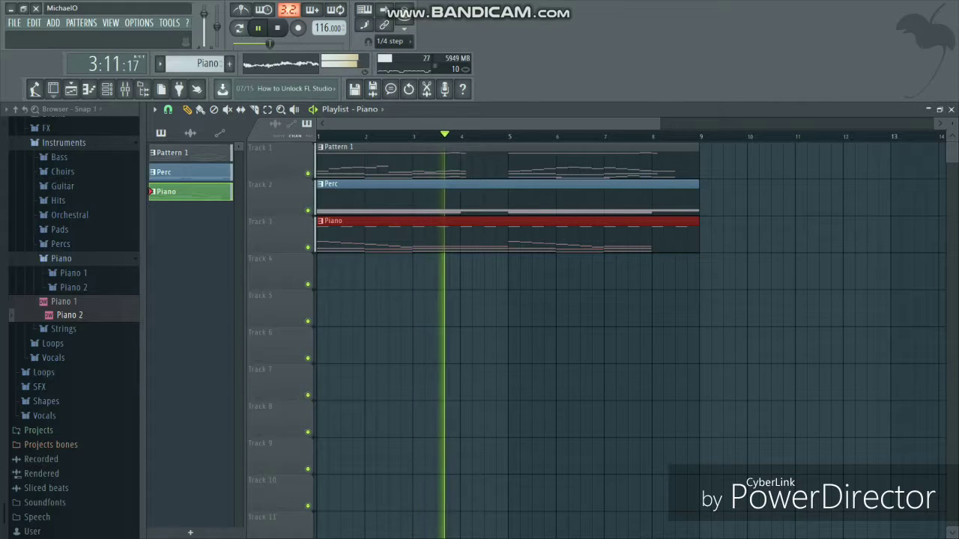
{"action": "key", "text": "F6"}
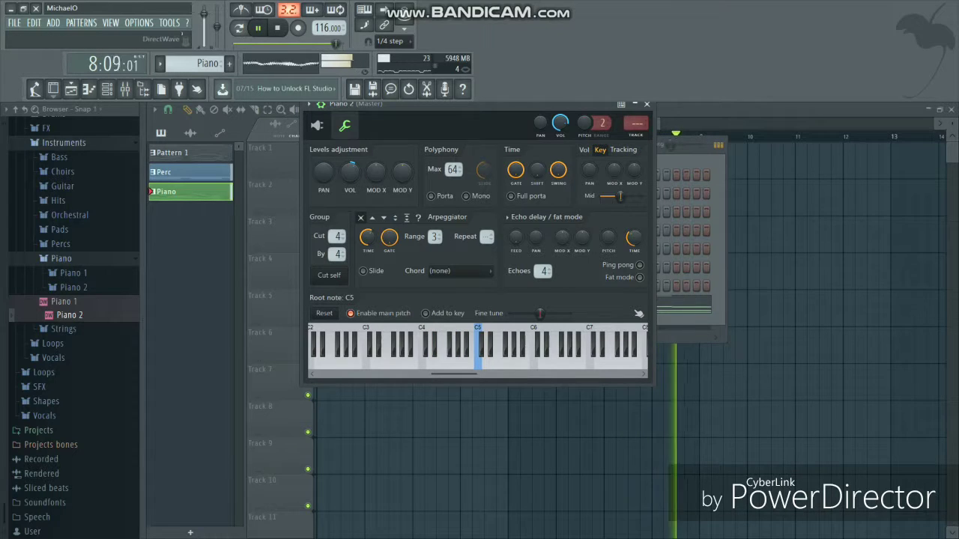
{"action": "left_click", "coordinate": [648, 105]}
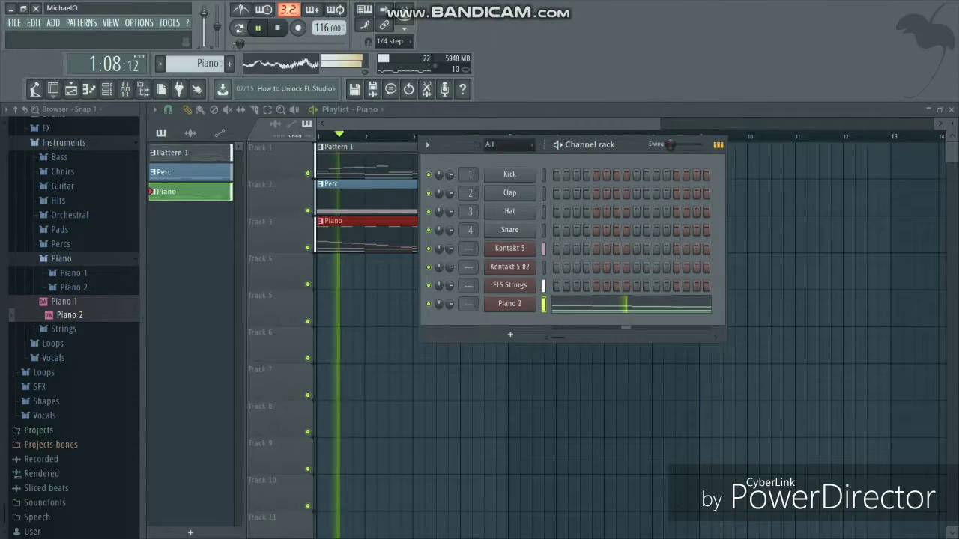
{"action": "left_click", "coordinate": [107, 88]}
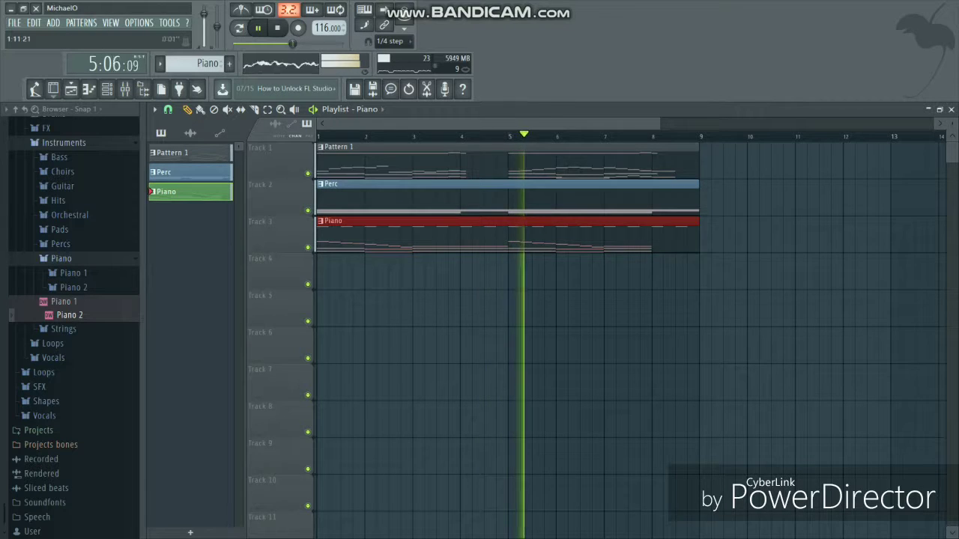
Replace the Perc pattern's C#4 notes with three-bar G#4 notes at bars 1 and 5 over an eight-bar D4 note, and audition them.
{"action": "key", "text": "F7"}
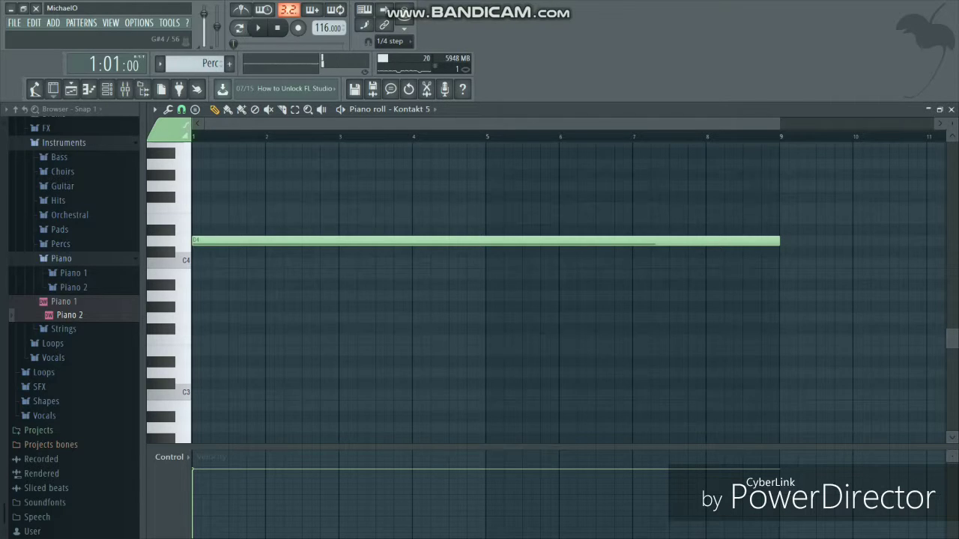
{"action": "left_click", "coordinate": [195, 174]}
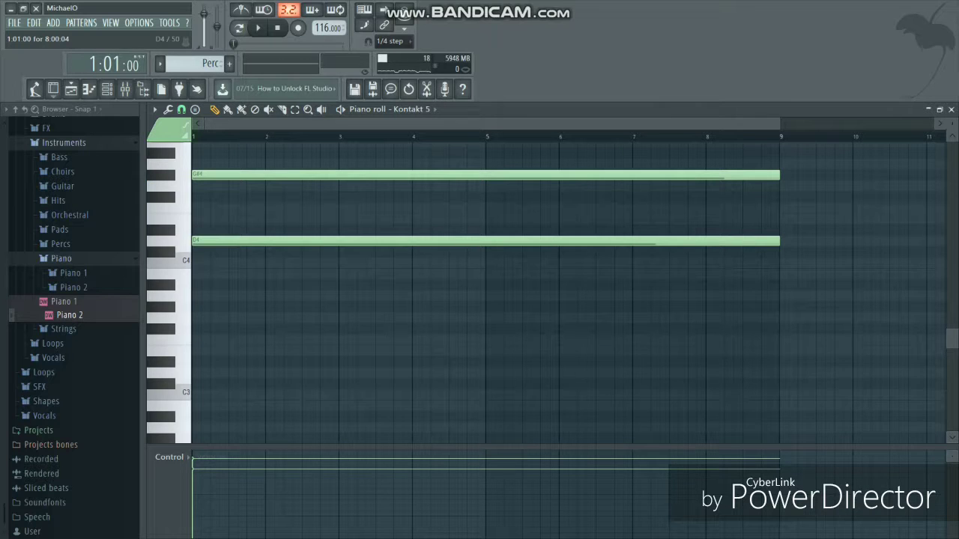
{"action": "right_click", "coordinate": [206, 241]}
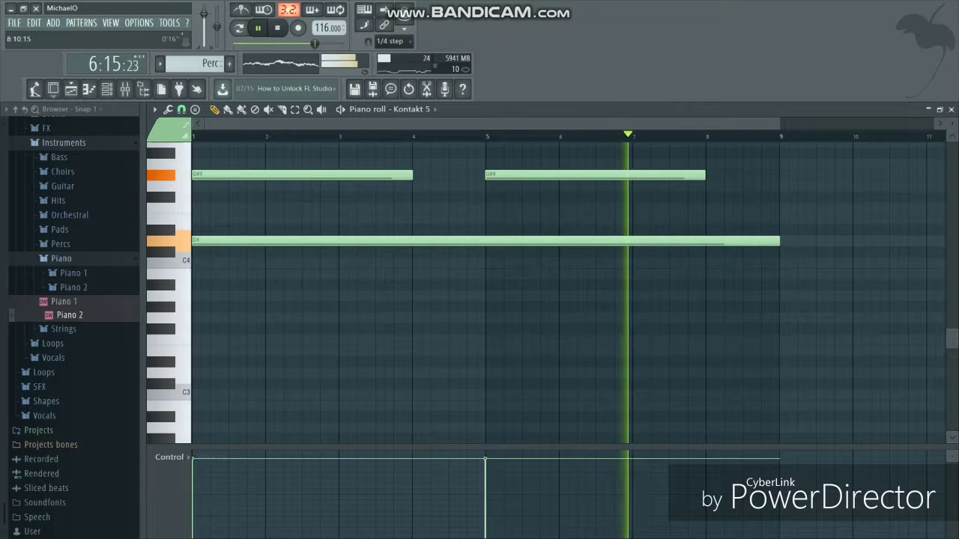
{"action": "key", "text": "Page_Up"}
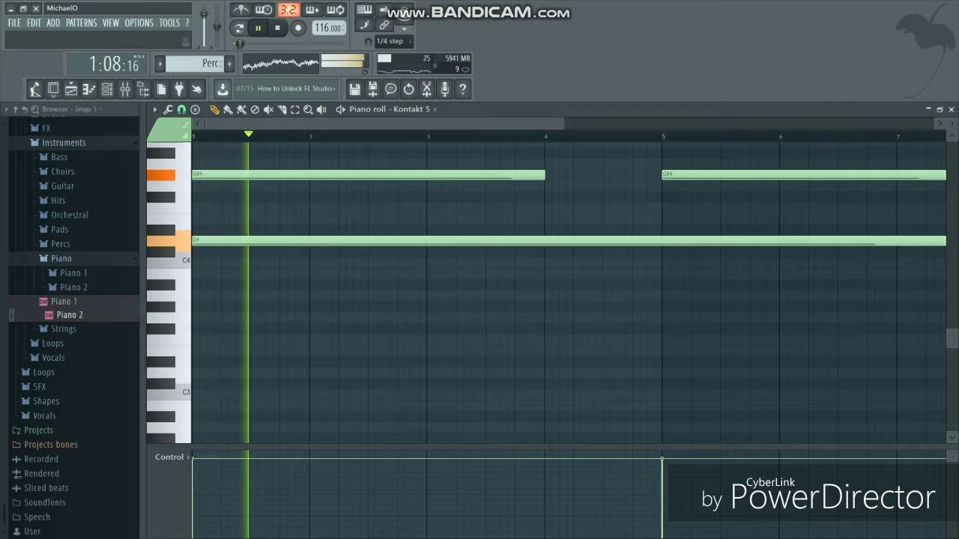
{"action": "scroll", "coordinate": [569, 285], "scroll_direction": "down", "scroll_amount": 2}
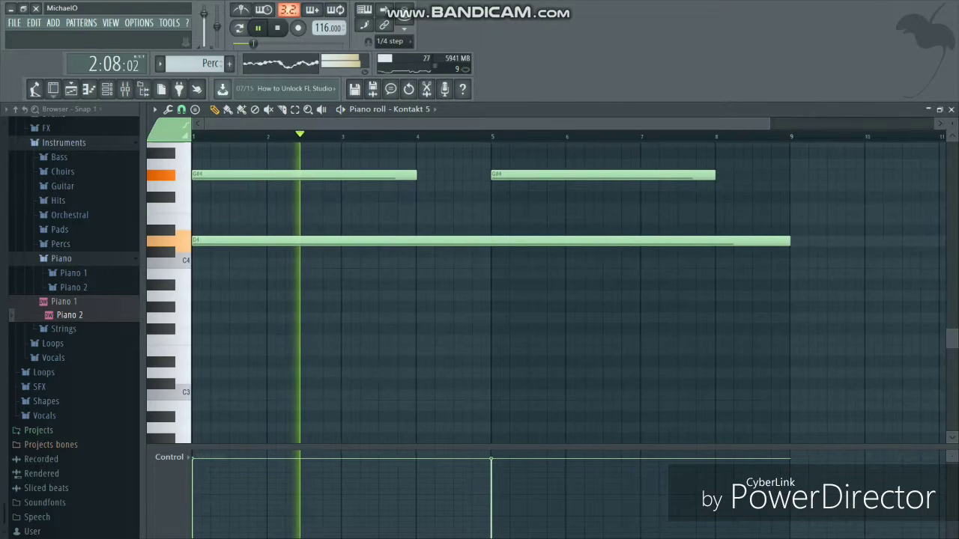
{"action": "scroll", "coordinate": [569, 284], "scroll_direction": "down", "scroll_amount": 1}
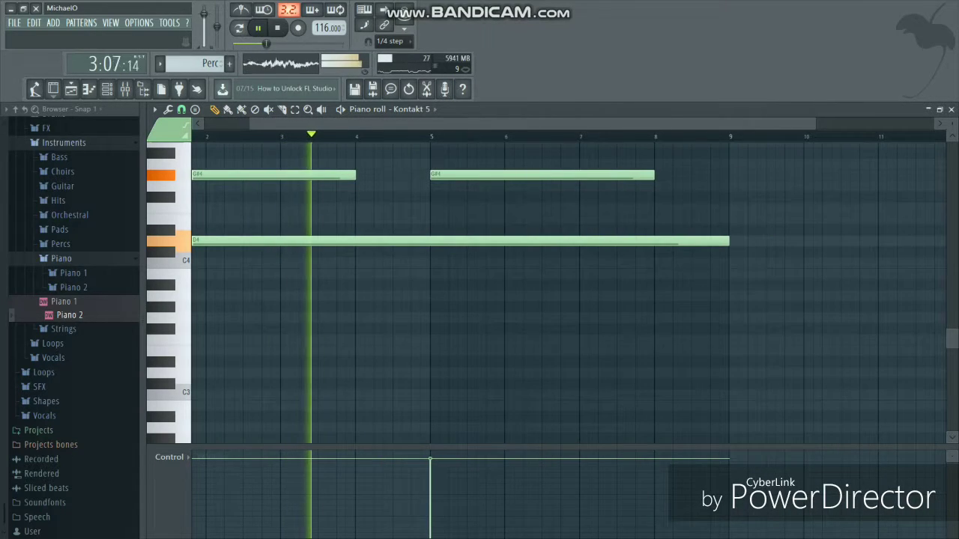
{"action": "scroll", "coordinate": [570, 285], "scroll_direction": "up", "scroll_amount": 1}
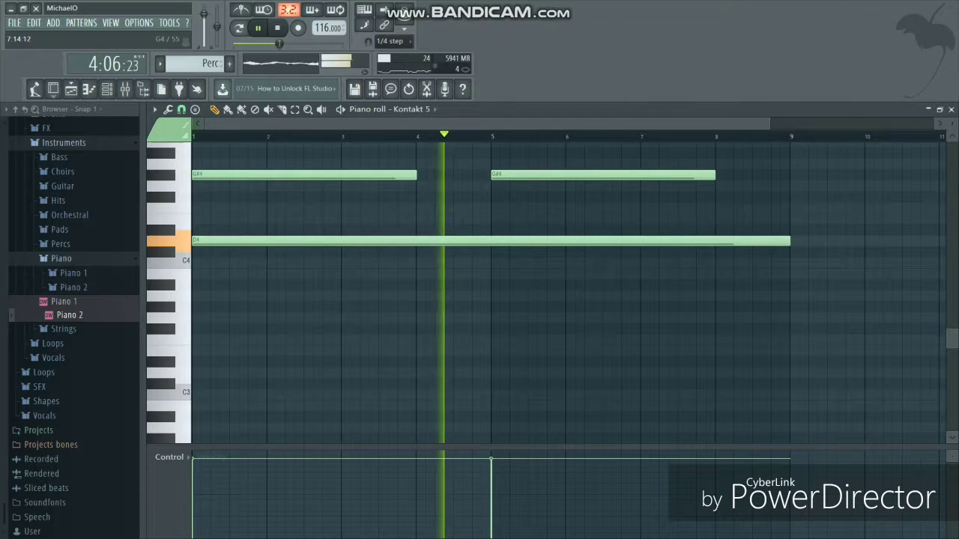
{"action": "scroll", "coordinate": [570, 292], "scroll_direction": "down", "scroll_amount": 1}
{"action": "scroll", "coordinate": [545, 292], "scroll_direction": "up", "scroll_amount": 3}
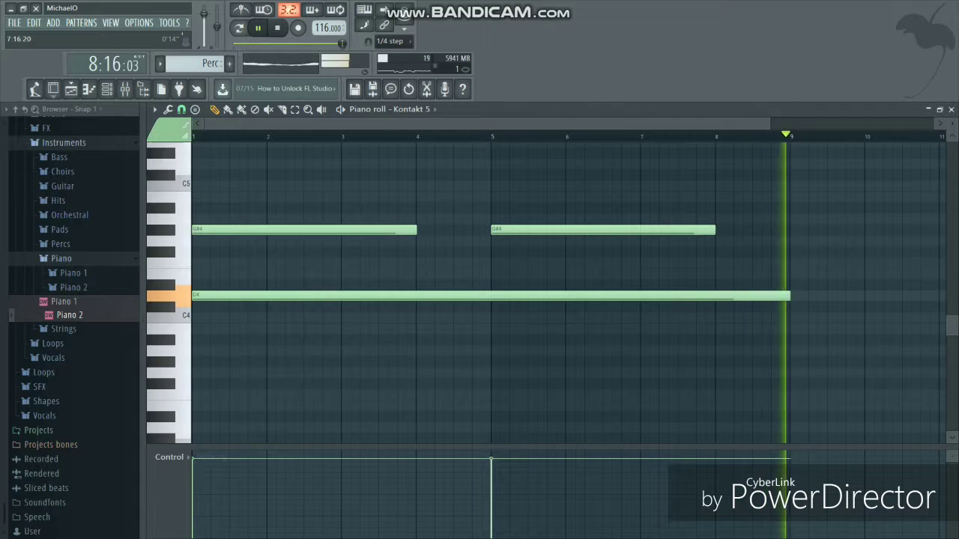
Stop playback and replace the Perc pattern's G#4 and D4 notes with a single eight-bar A#4 note from bar 1.
{"action": "key", "text": "space"}
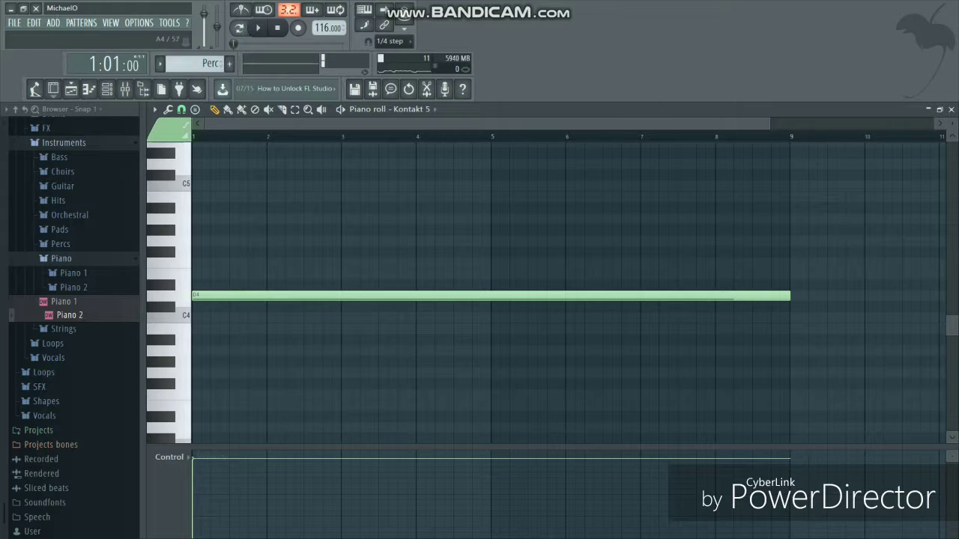
{"action": "left_click", "coordinate": [198, 209]}
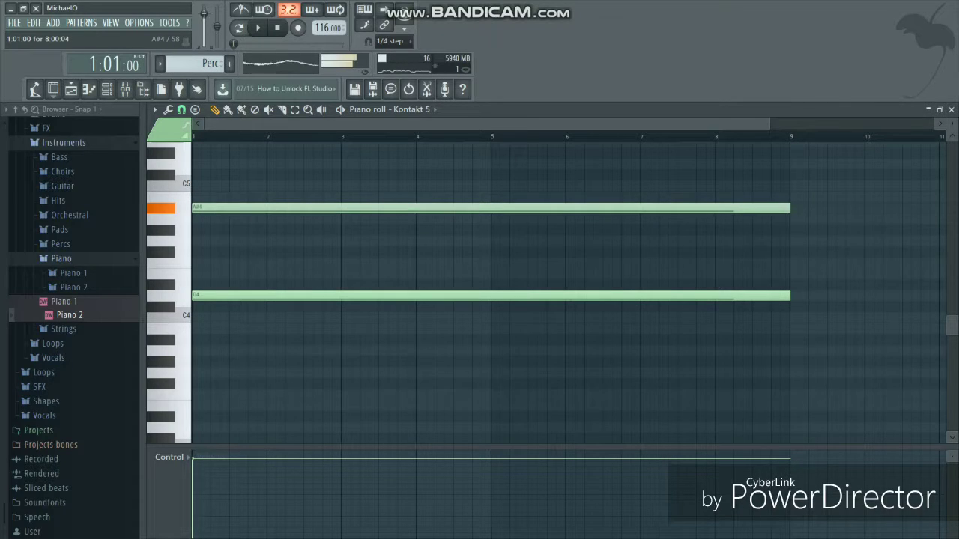
{"action": "right_click", "coordinate": [464, 296]}
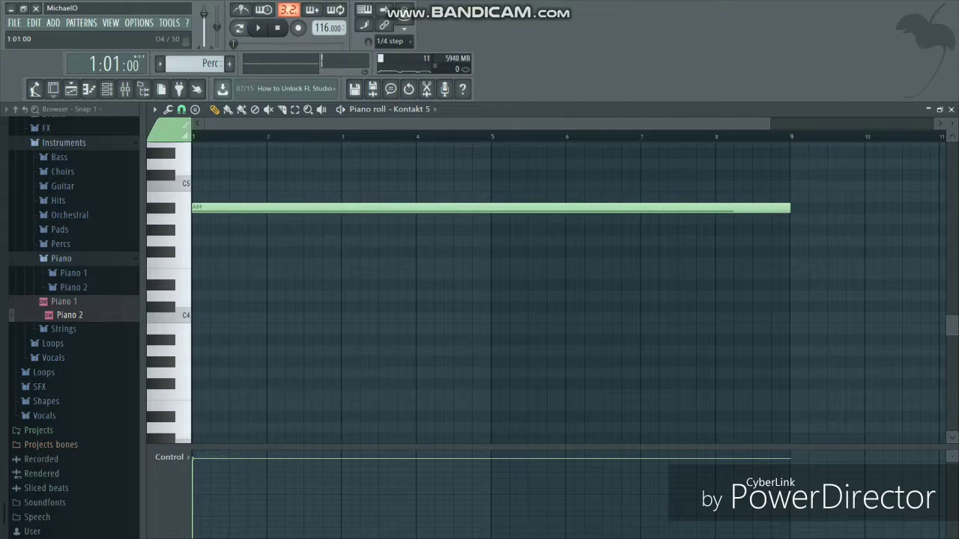
Add an eight-bar D4 note from bar 1 below the A#4 note, lower the A#4 note's velocity, and audition the pair.
{"action": "left_click", "coordinate": [203, 295]}
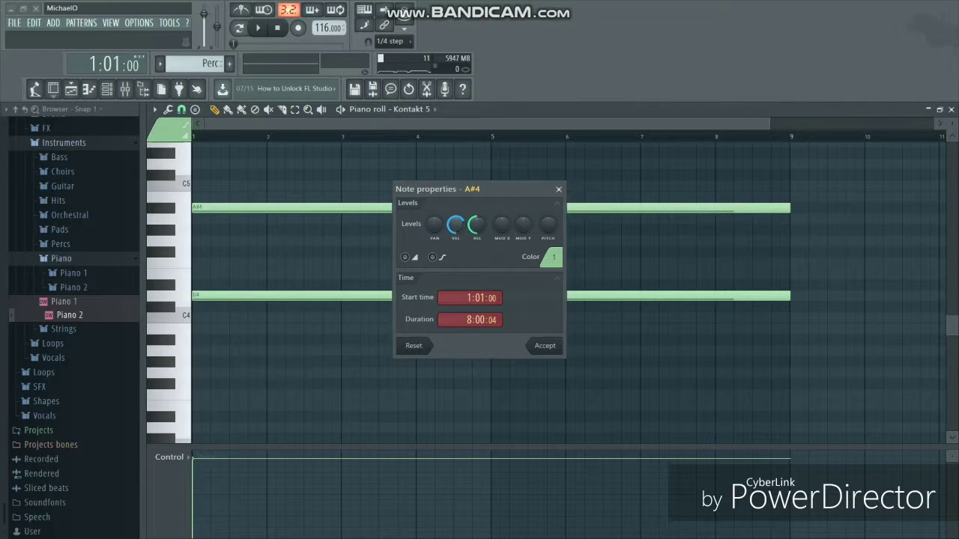
{"action": "key", "text": "Escape"}
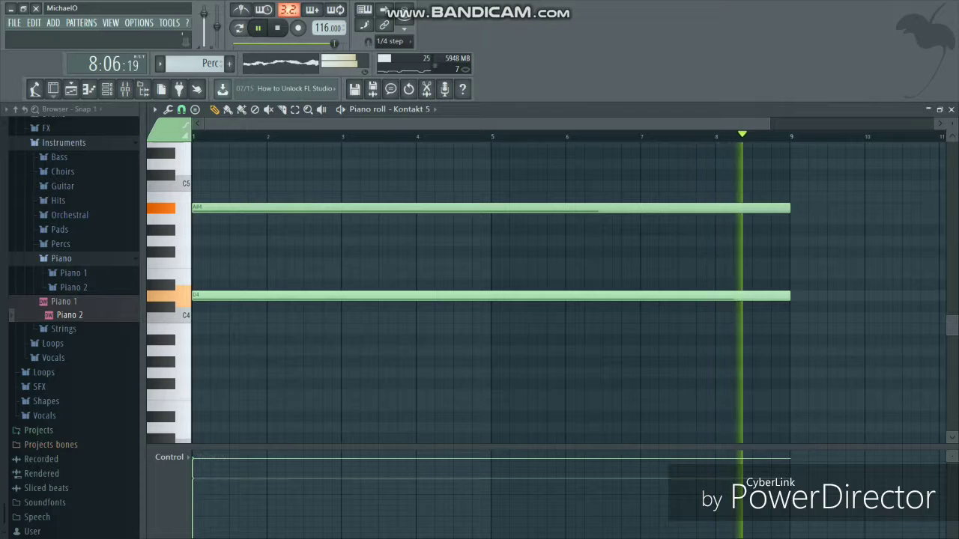
{"action": "key", "text": "space"}
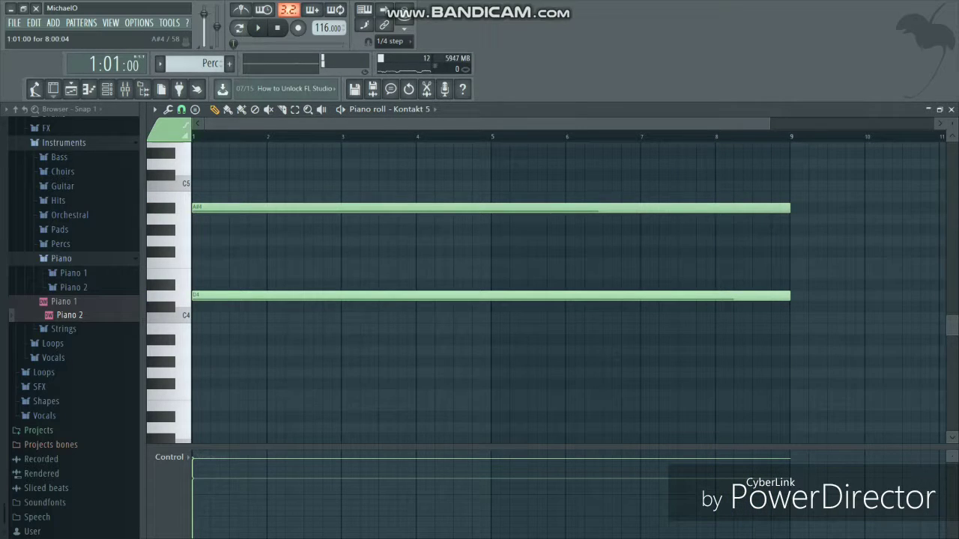
Replace the Perc pattern's A#4 note with an eight-bar C5 note from bar 1 and audition it without and with the D4 note.
{"action": "right_click", "coordinate": [199, 208]}
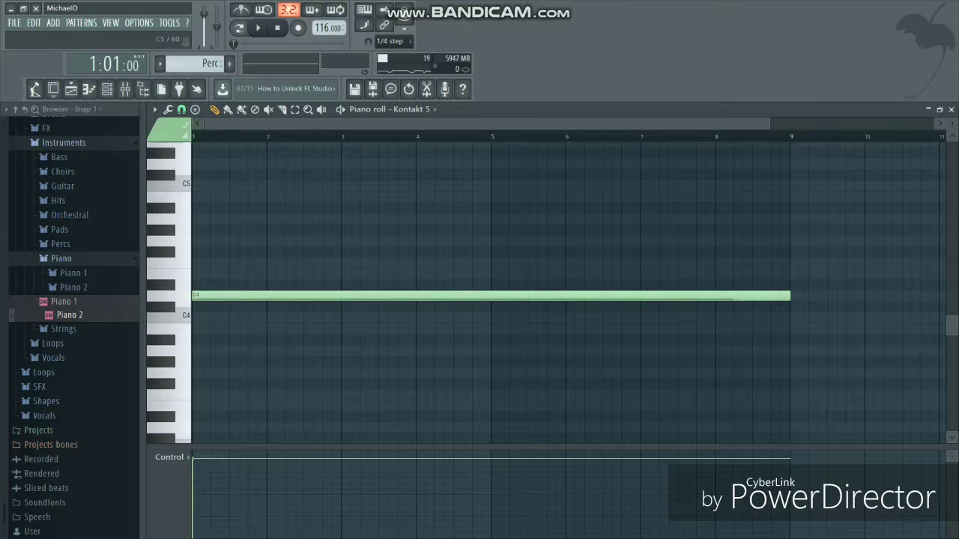
{"action": "left_click", "coordinate": [199, 185]}
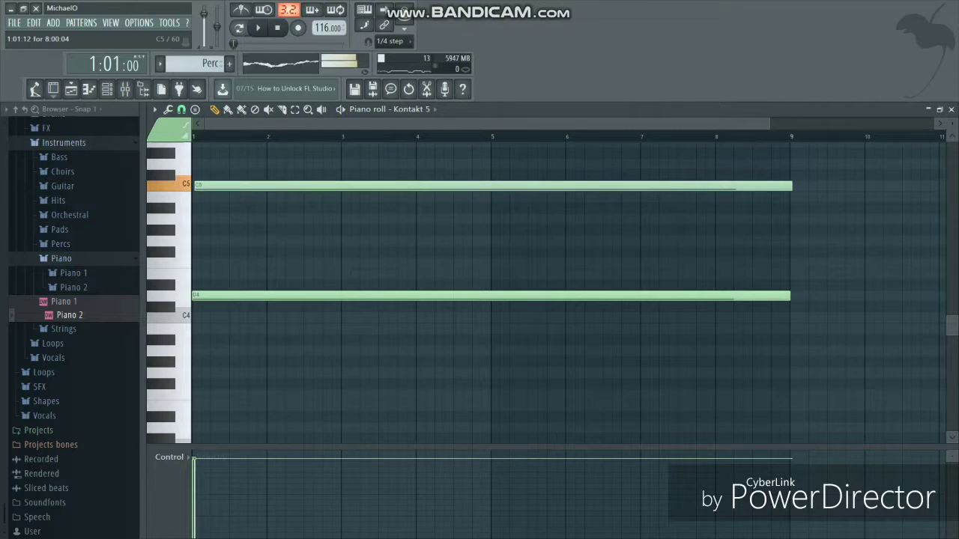
{"action": "right_click", "coordinate": [203, 296]}
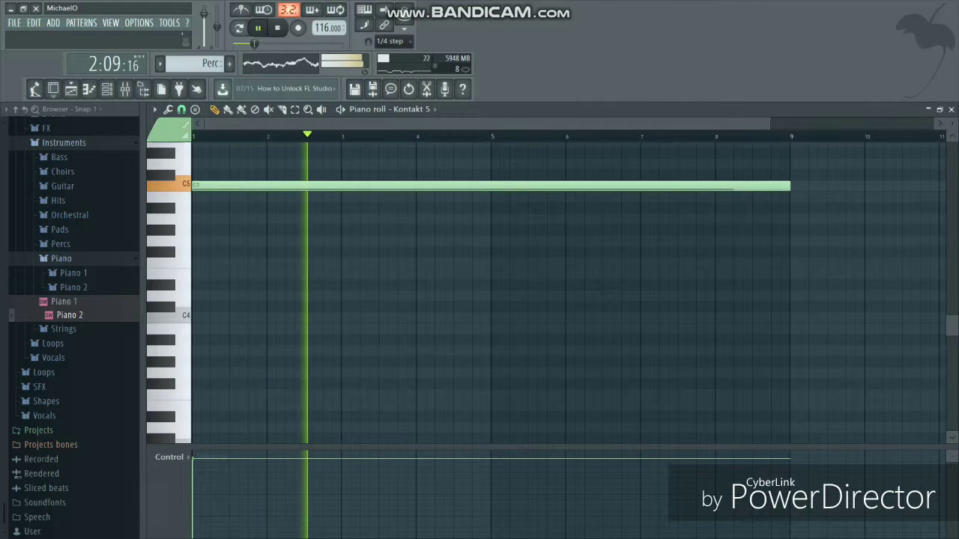
{"action": "key", "text": "space"}
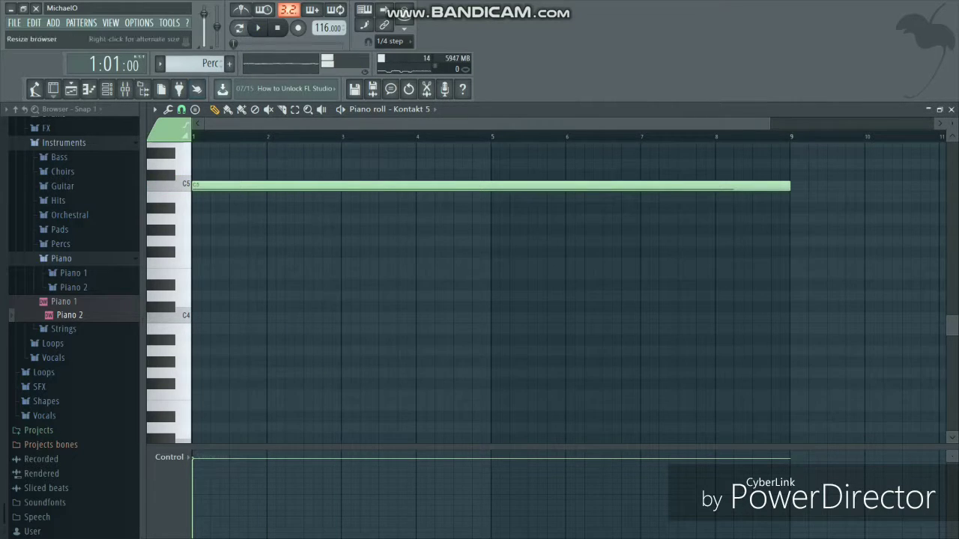
{"action": "left_click", "coordinate": [198, 295]}
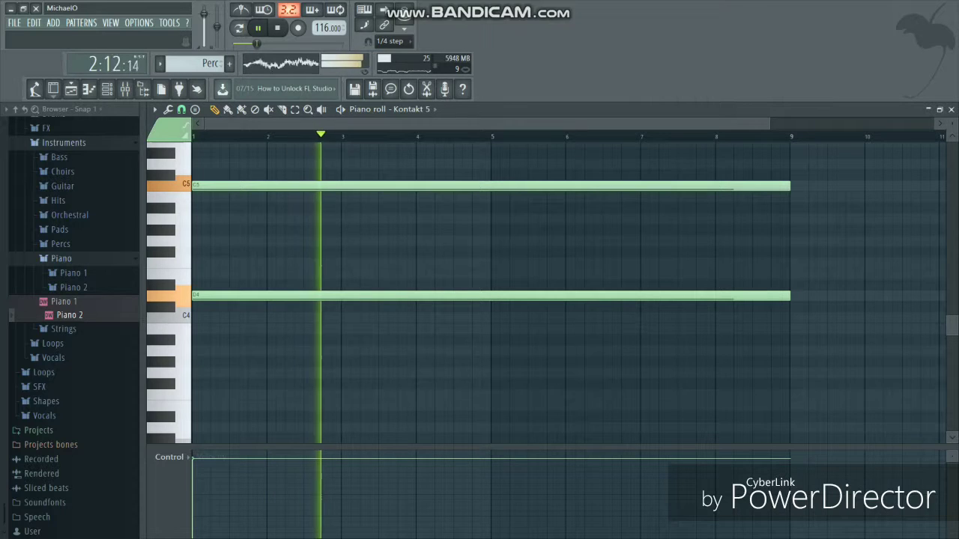
Inspect the C5 note's properties and lower the D4 note's velocity during playback, then stop the pattern.
{"action": "double_click", "coordinate": [395, 185]}
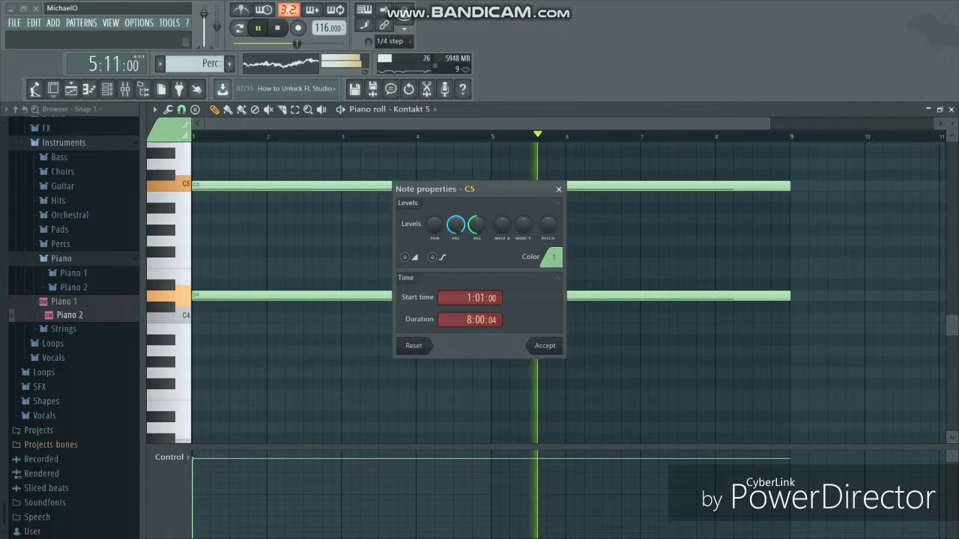
{"action": "key", "text": "Escape"}
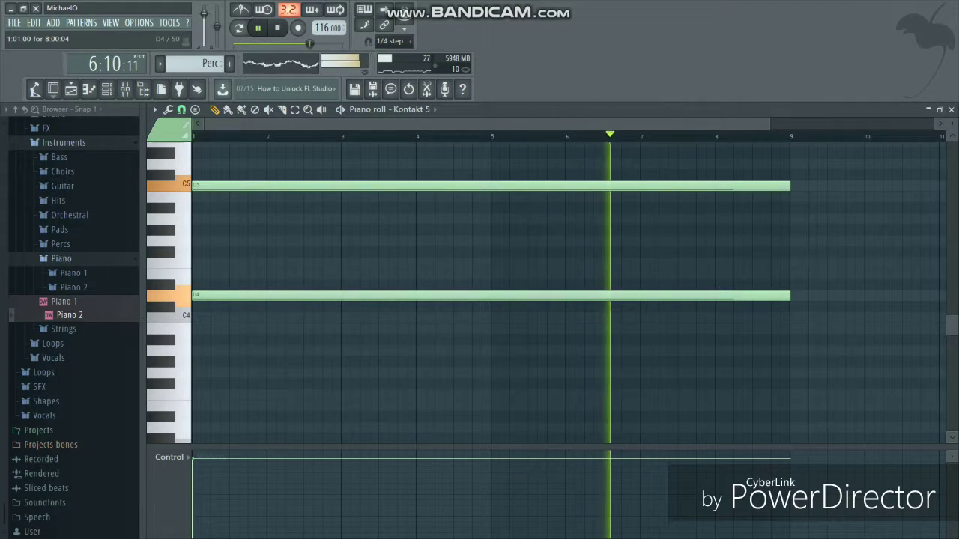
{"action": "double_click", "coordinate": [395, 295]}
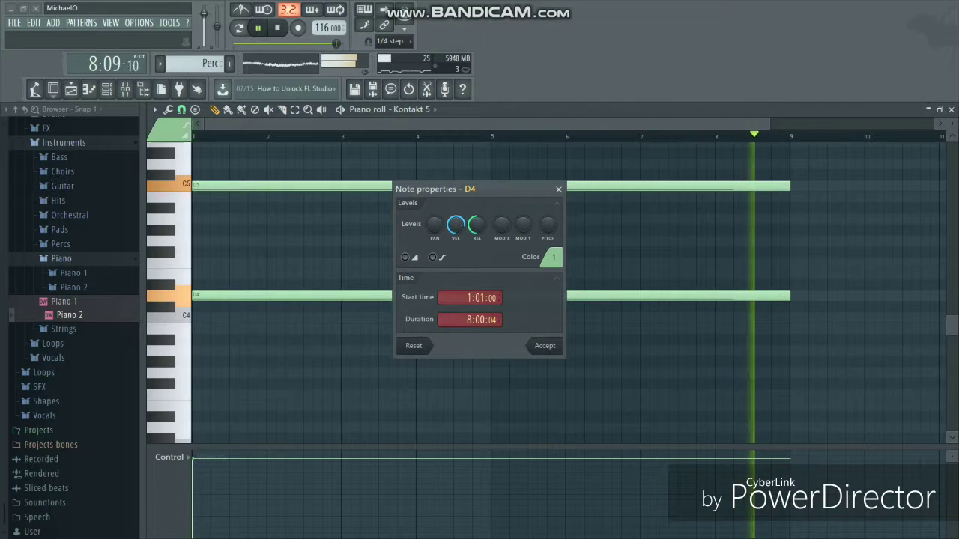
{"action": "key", "text": "Escape"}
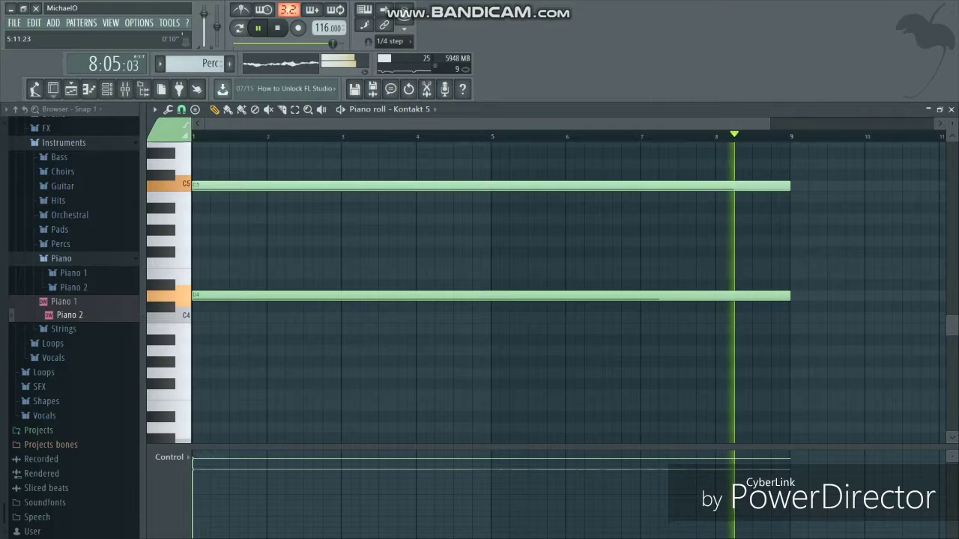
{"action": "key", "text": "space"}
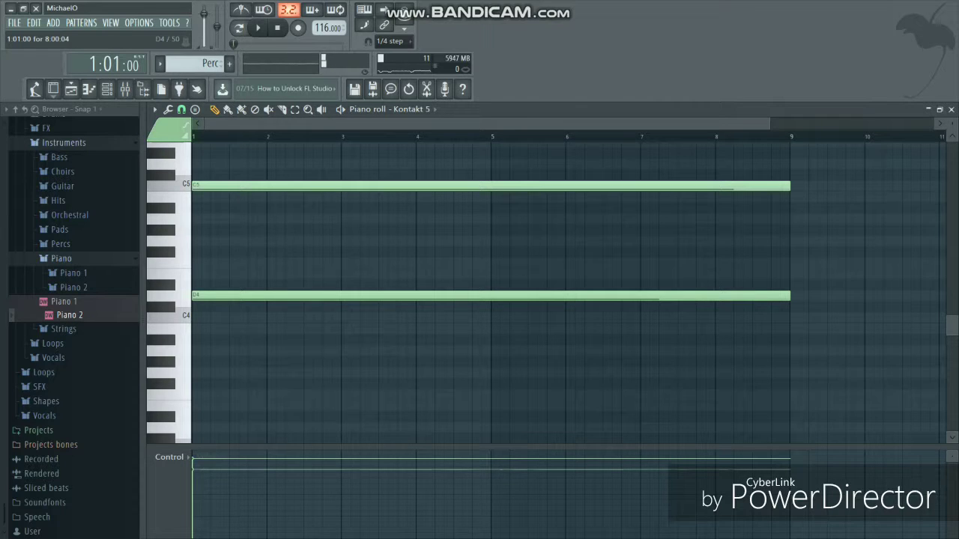
Replace the Perc pattern's D4 and C5 notes with a single eight-bar D6 note from bar 1 and audition it.
{"action": "right_click", "coordinate": [473, 296]}
{"action": "scroll", "coordinate": [545, 292], "scroll_direction": "up", "scroll_amount": 6}
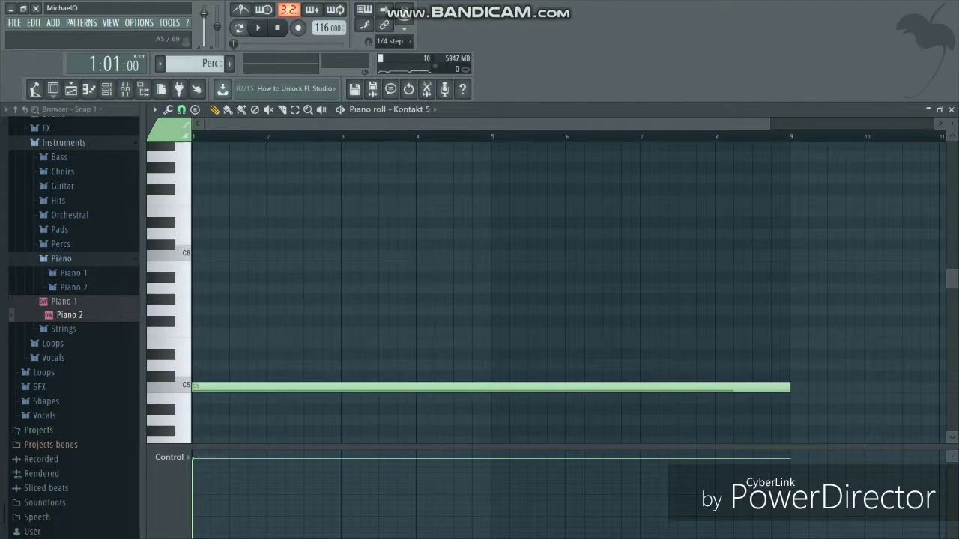
{"action": "left_click", "coordinate": [168, 288]}
{"action": "key", "text": "ctrl+z"}
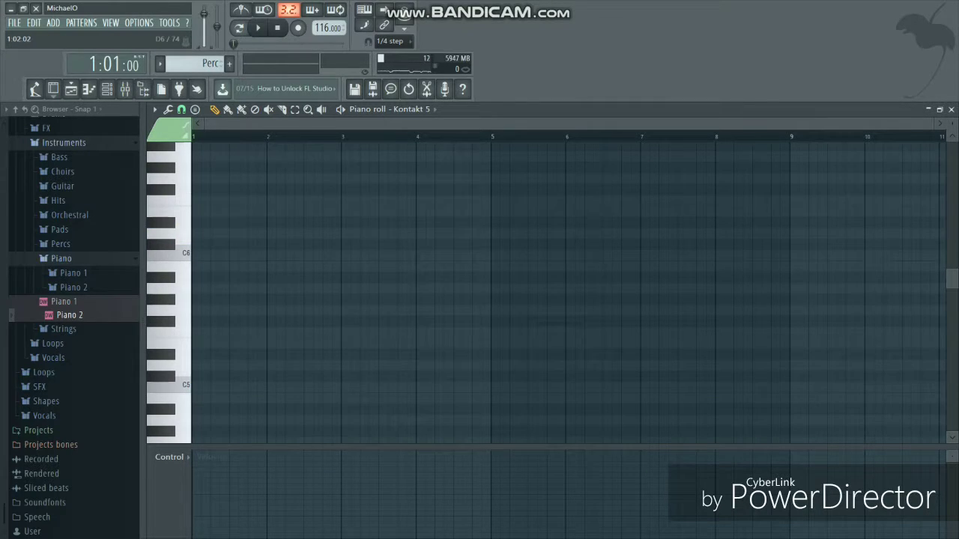
{"action": "left_click", "coordinate": [200, 233]}
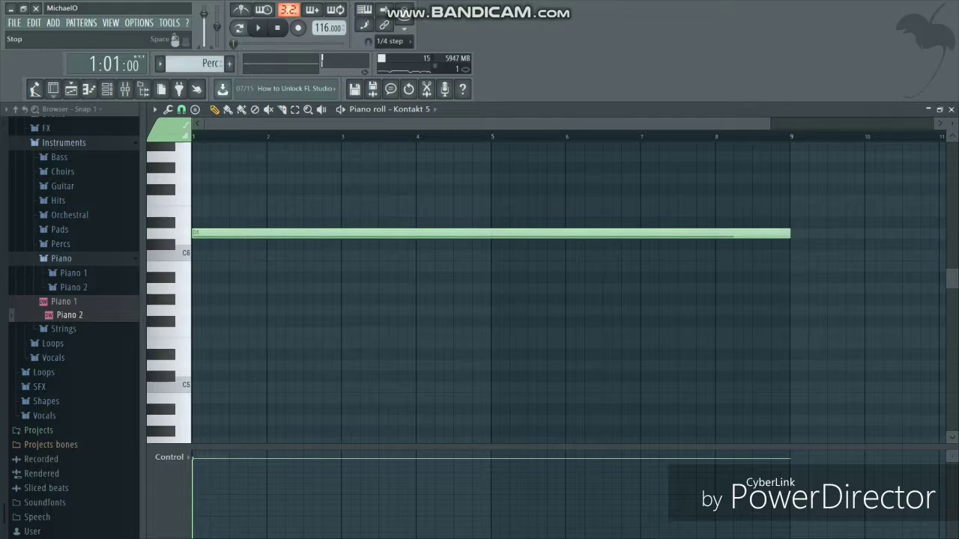
{"action": "key", "text": "space"}
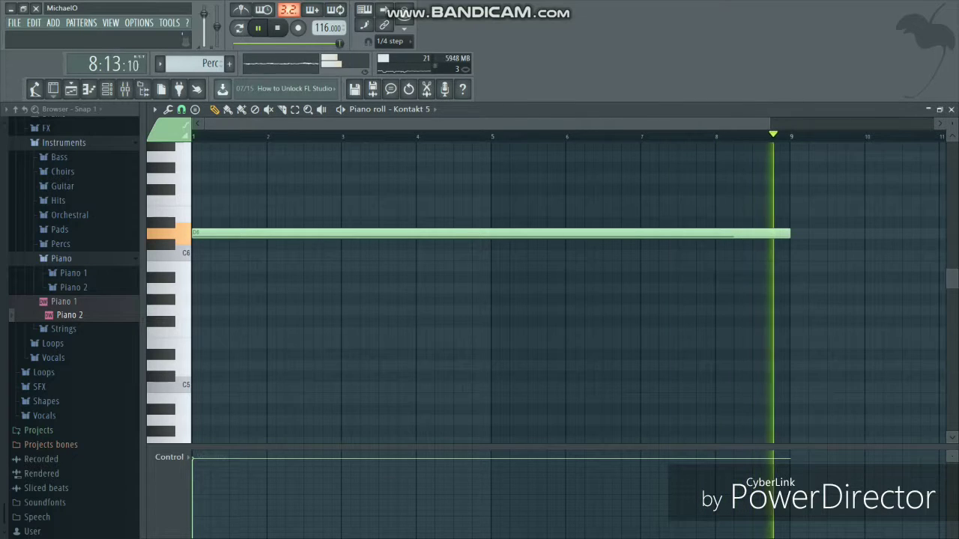
{"action": "key", "text": "space"}
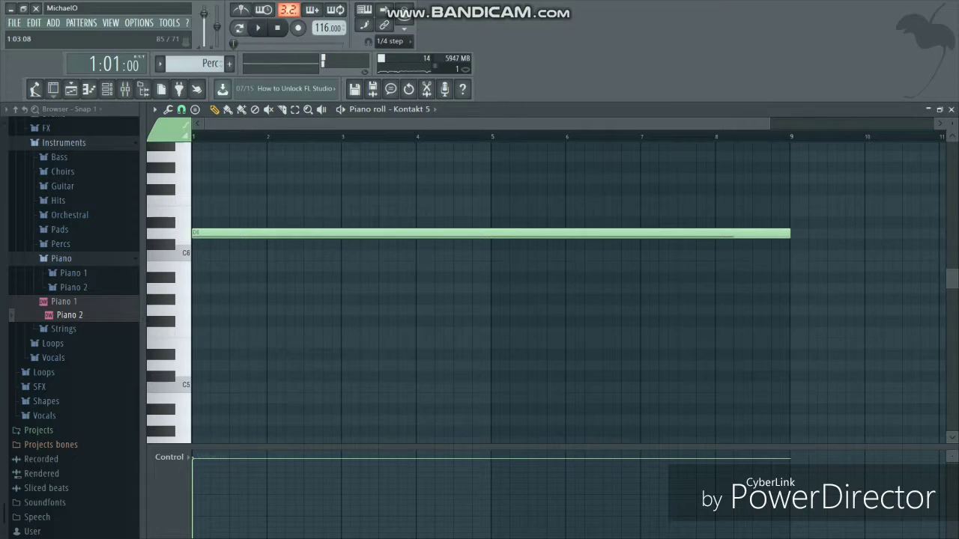
Try an eight-bar B5 note under the D6 note, audition the combination, and delete the B5 note.
{"action": "left_click", "coordinate": [198, 266]}
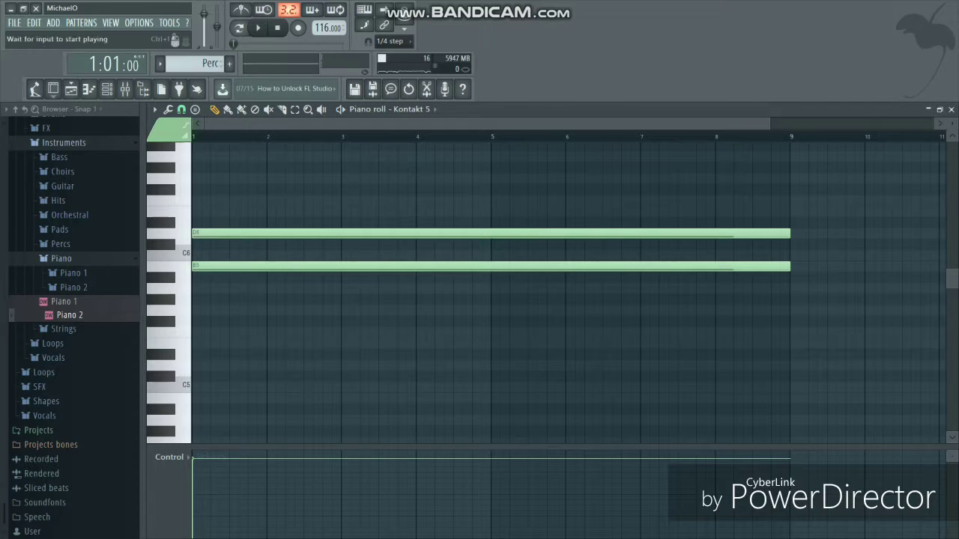
{"action": "key", "text": "space"}
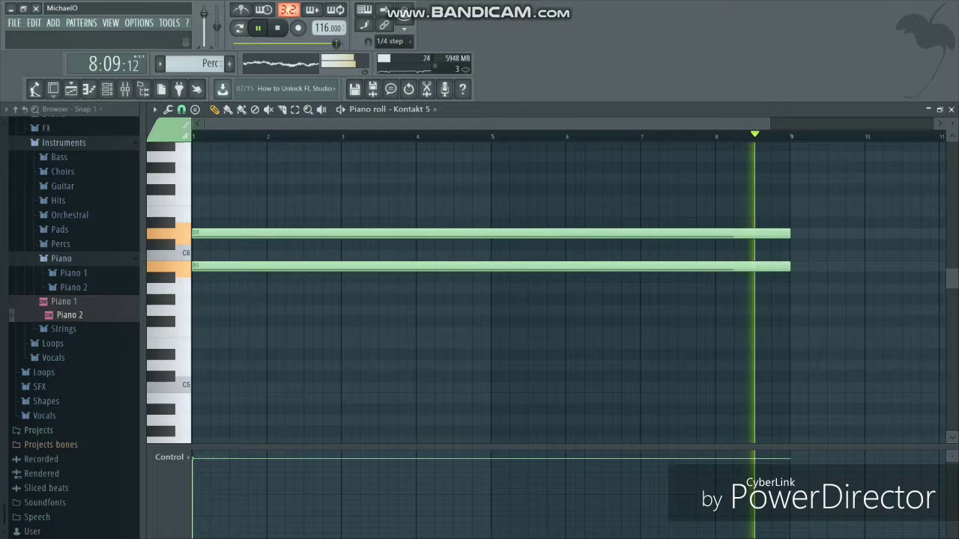
{"action": "key", "text": "space"}
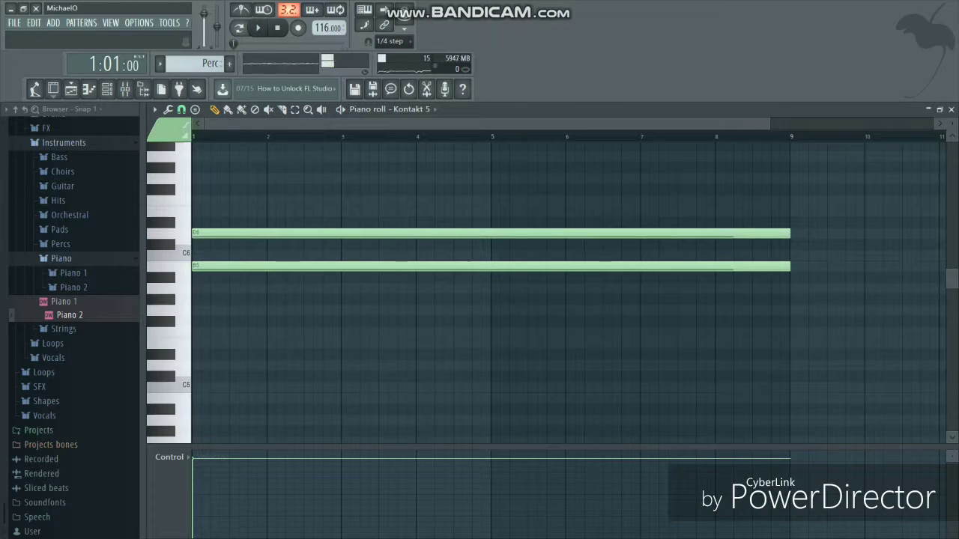
{"action": "right_click", "coordinate": [370, 266]}
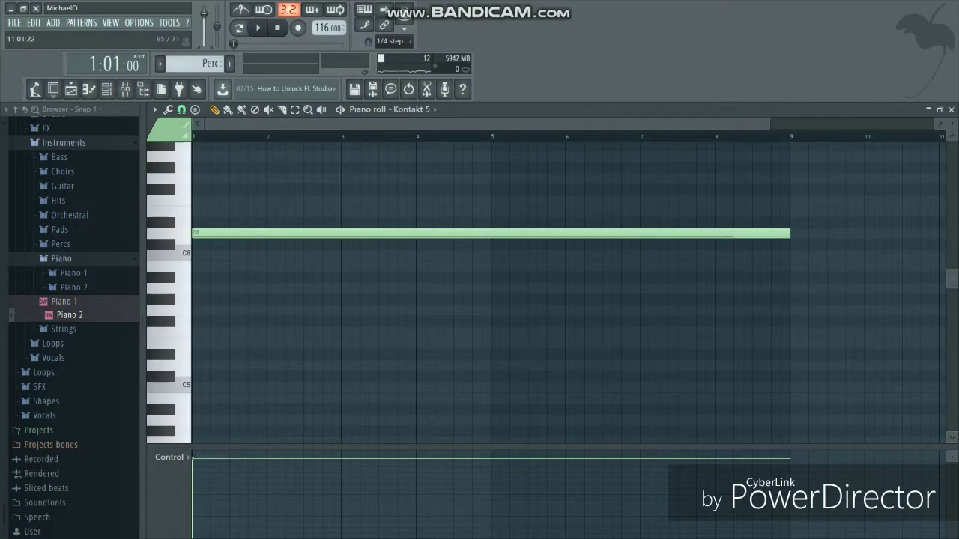
Replace the Perc pattern's D6 note with an eight-bar G7 note from bar 1 and audition it.
{"action": "scroll", "coordinate": [545, 292], "scroll_direction": "up", "scroll_amount": 5}
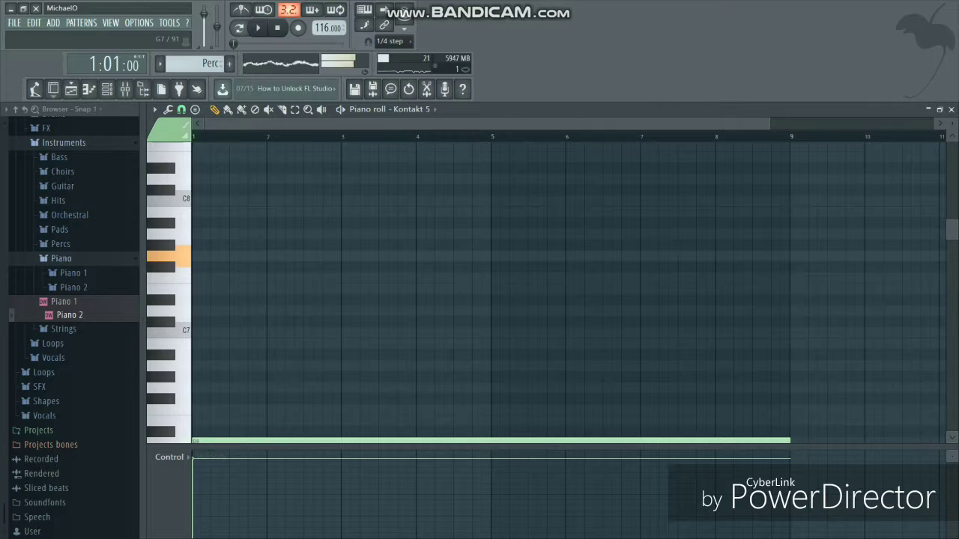
{"action": "left_click", "coordinate": [202, 256]}
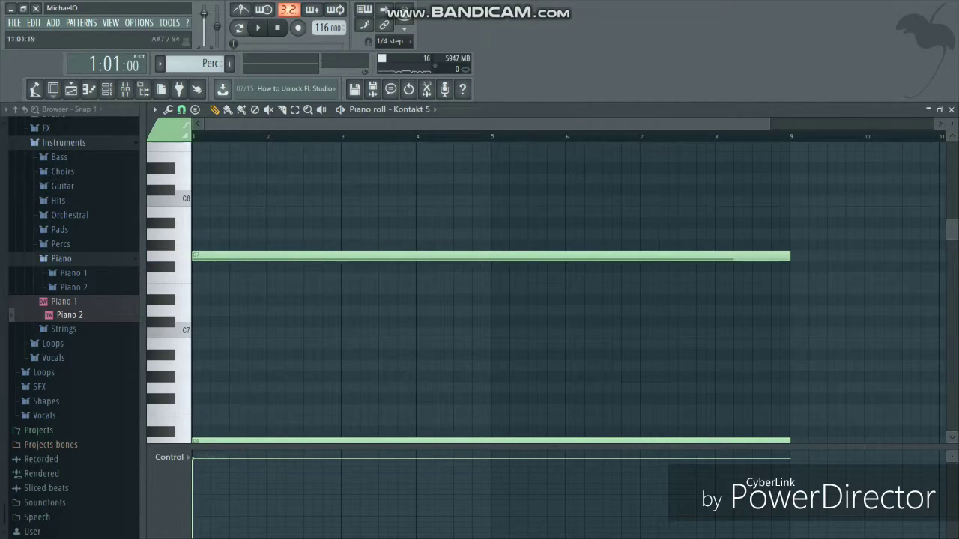
{"action": "scroll", "coordinate": [545, 292], "scroll_direction": "down", "scroll_amount": 3}
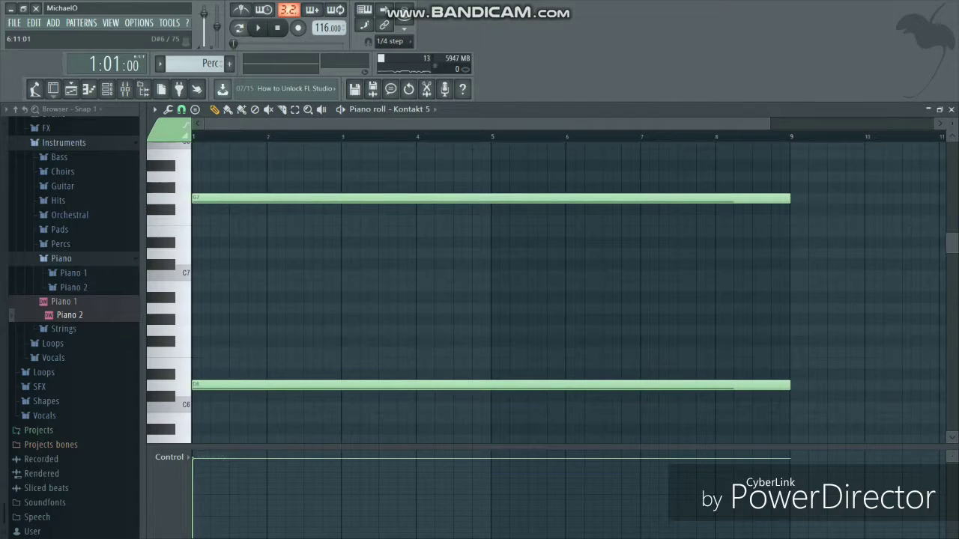
{"action": "key", "text": "ctrl+z"}
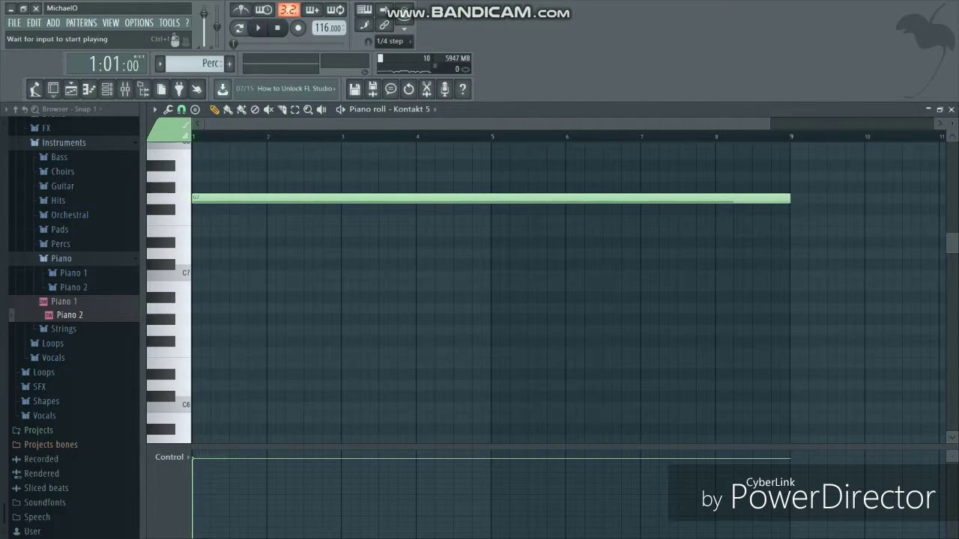
{"action": "key", "text": "space"}
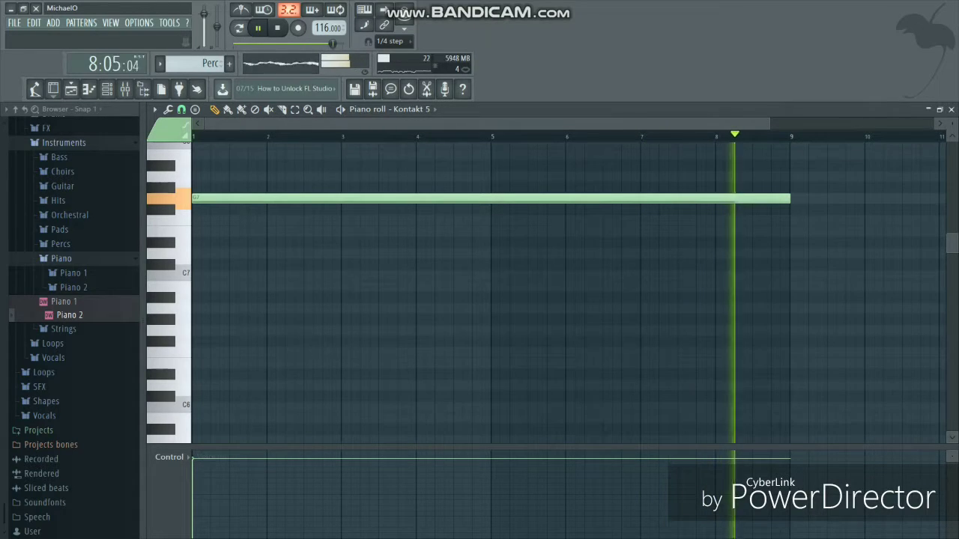
{"action": "key", "text": "space"}
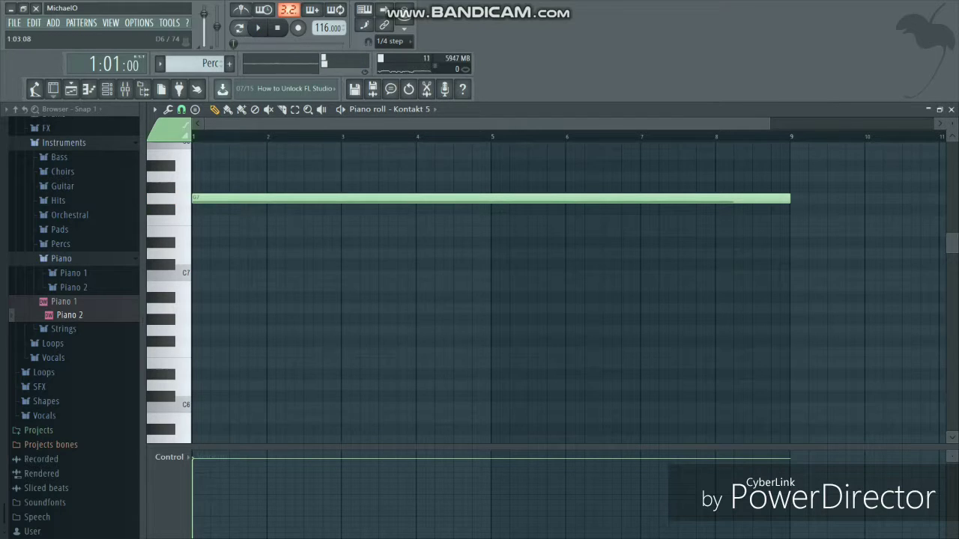
{"action": "left_click", "coordinate": [196, 385]}
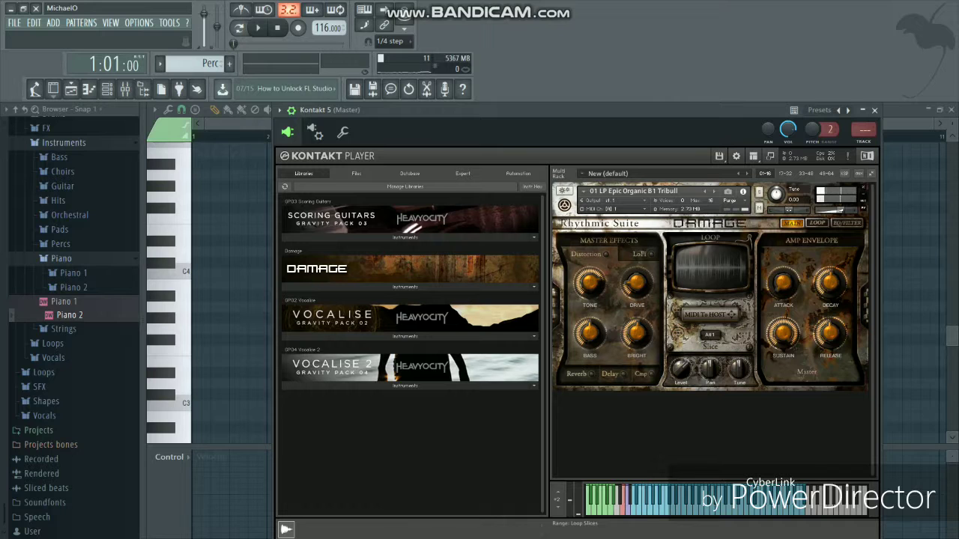
Close the Kontakt window and place an eight-bar C3 note from bar 1 in the empty Perc pattern.
{"action": "key", "text": "Escape"}
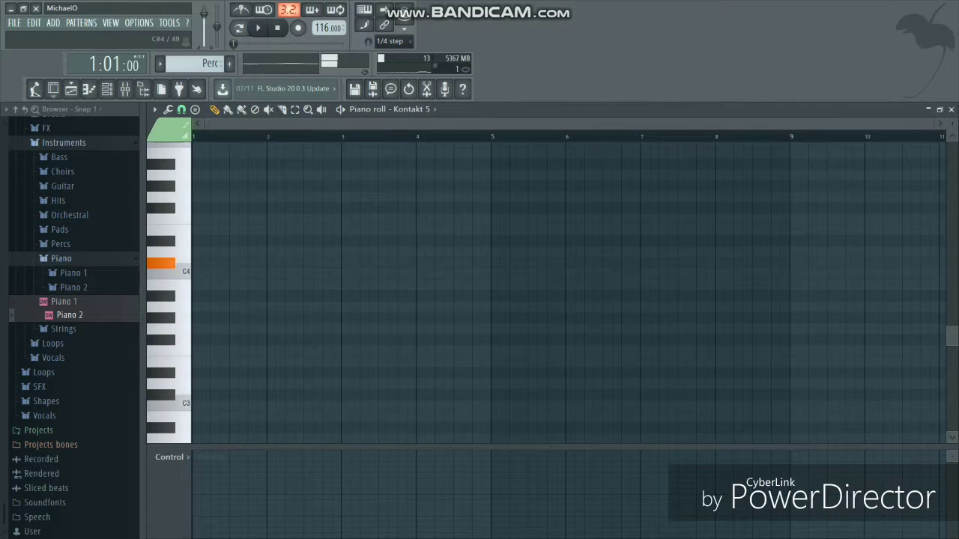
{"action": "scroll", "coordinate": [524, 293], "scroll_direction": "up", "scroll_amount": 10}
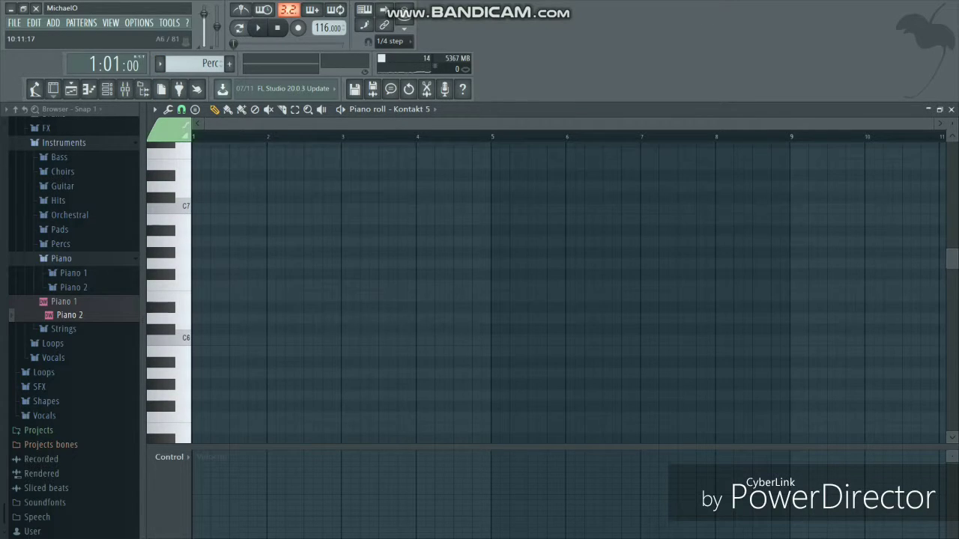
{"action": "scroll", "coordinate": [553, 295], "scroll_direction": "down", "scroll_amount": 10}
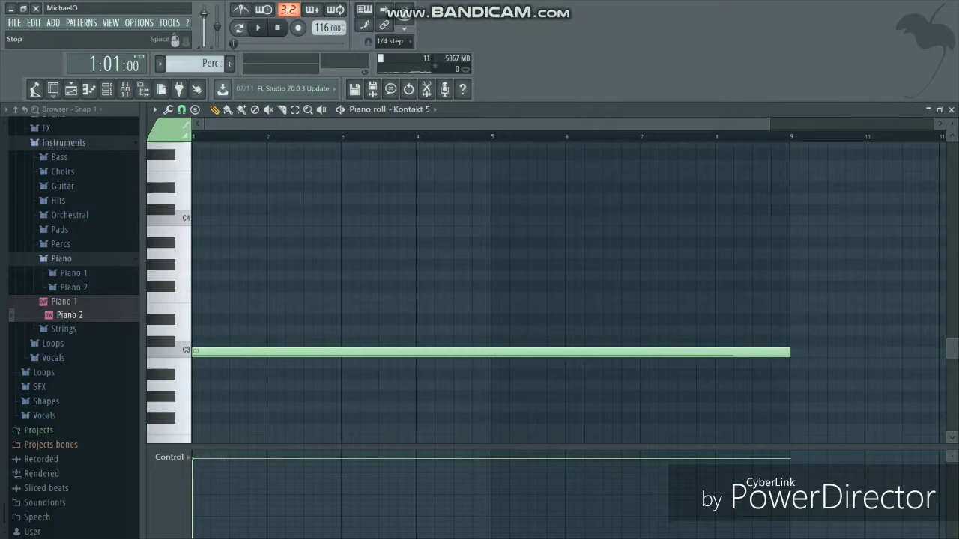
Audition the Perc pattern's C3 note and inspect the Kontakt 5 channel's wrapper settings, then stop playback.
{"action": "key", "text": "space"}
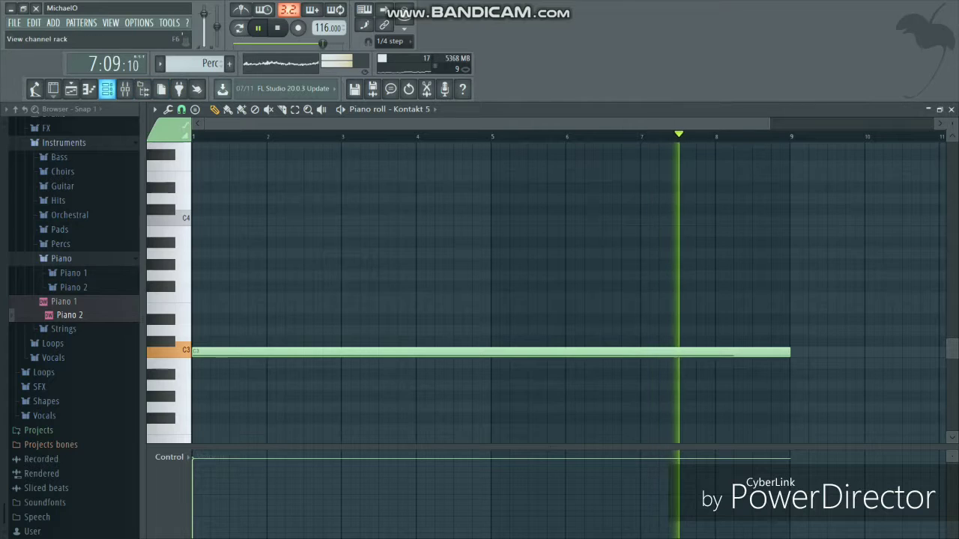
{"action": "left_click", "coordinate": [107, 89]}
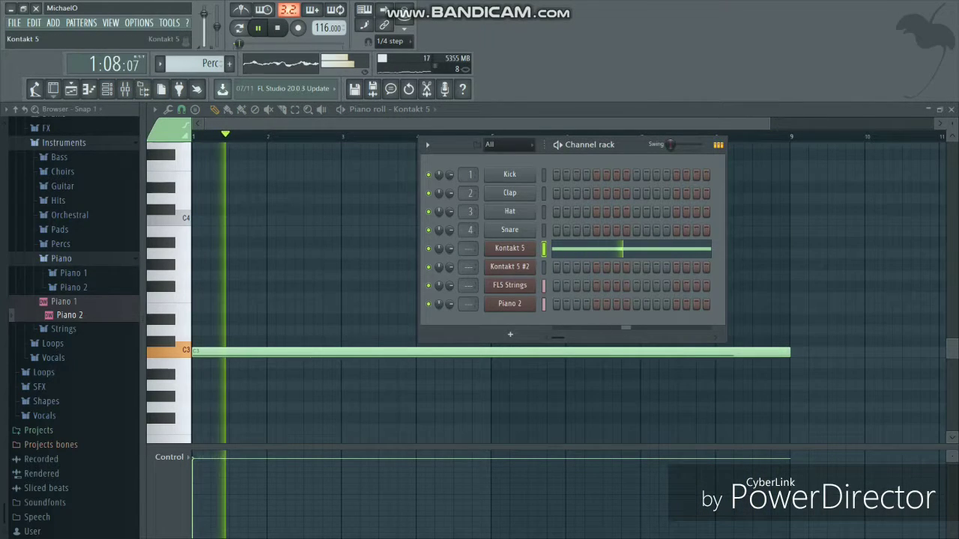
{"action": "left_click", "coordinate": [510, 248]}
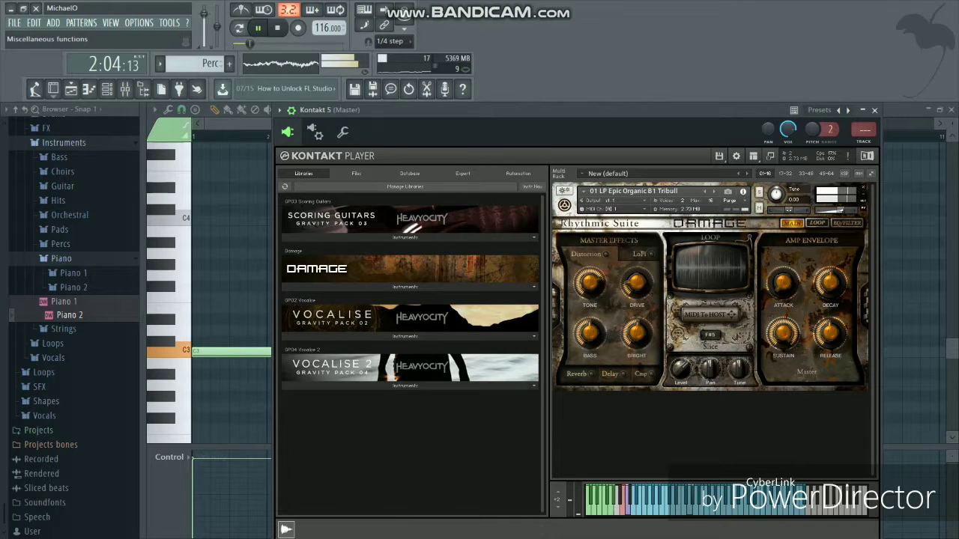
{"action": "left_click", "coordinate": [343, 132]}
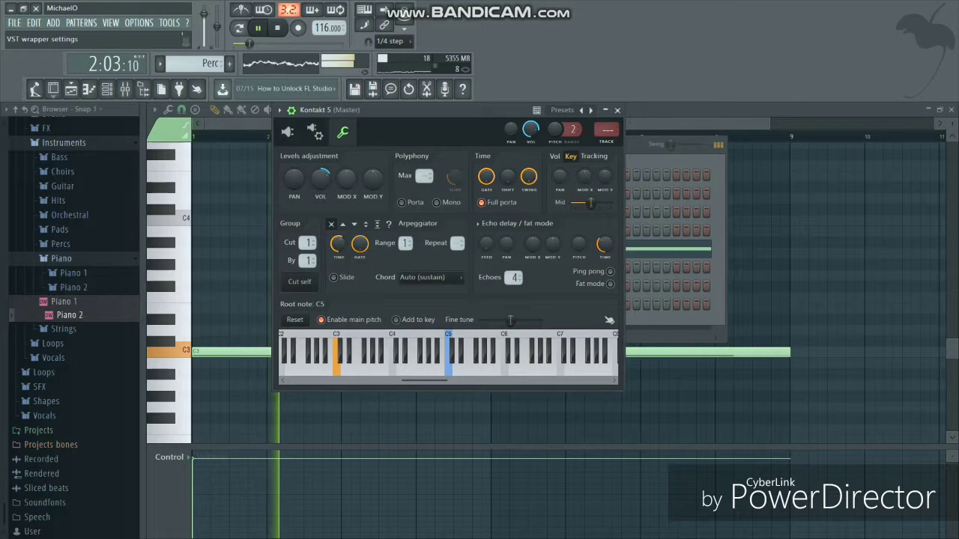
{"action": "left_click", "coordinate": [277, 28]}
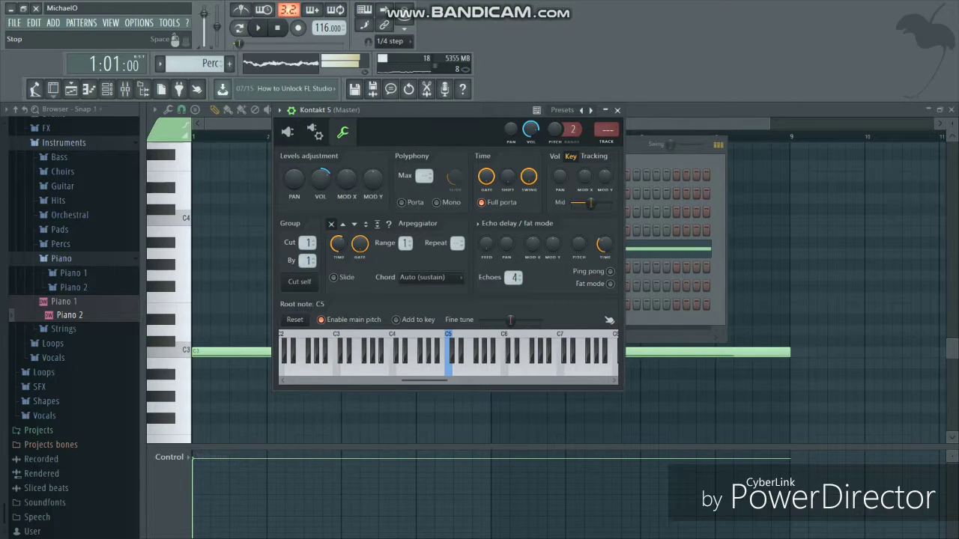
Replace the loaded Damage instrument with the next one, 02 LP Epic Organic C2 Epic TKO, and audition it on the C3 note.
{"action": "left_click", "coordinate": [286, 132]}
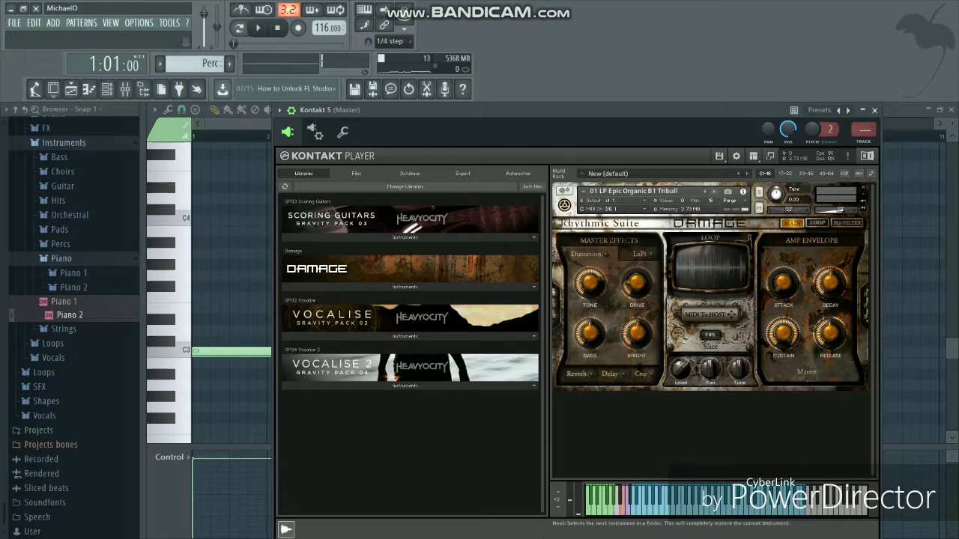
{"action": "left_click", "coordinate": [721, 192]}
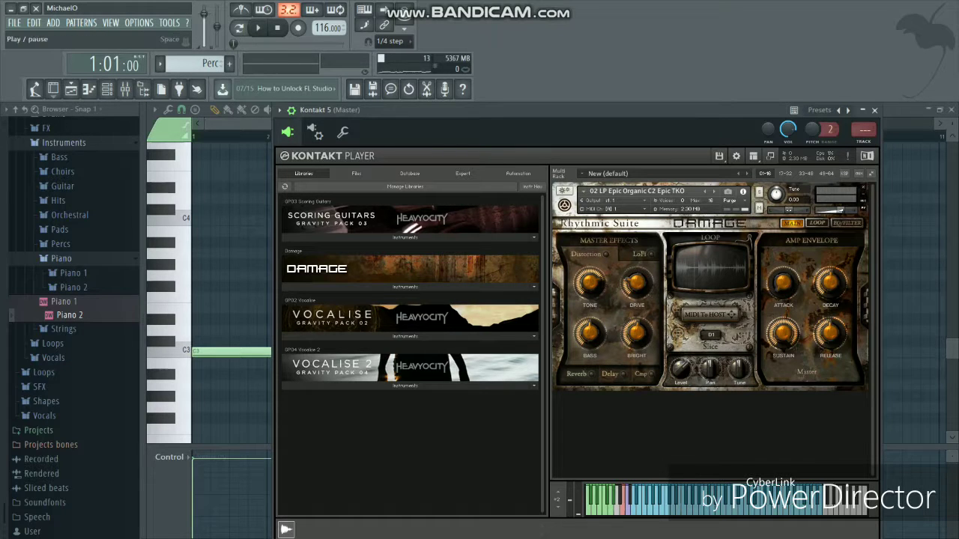
{"action": "key", "text": "space"}
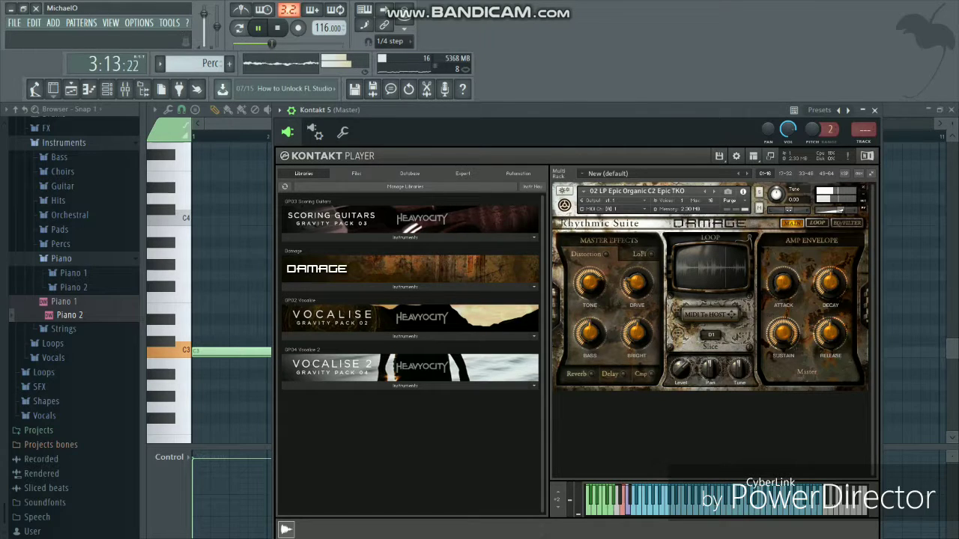
{"action": "left_click", "coordinate": [343, 132]}
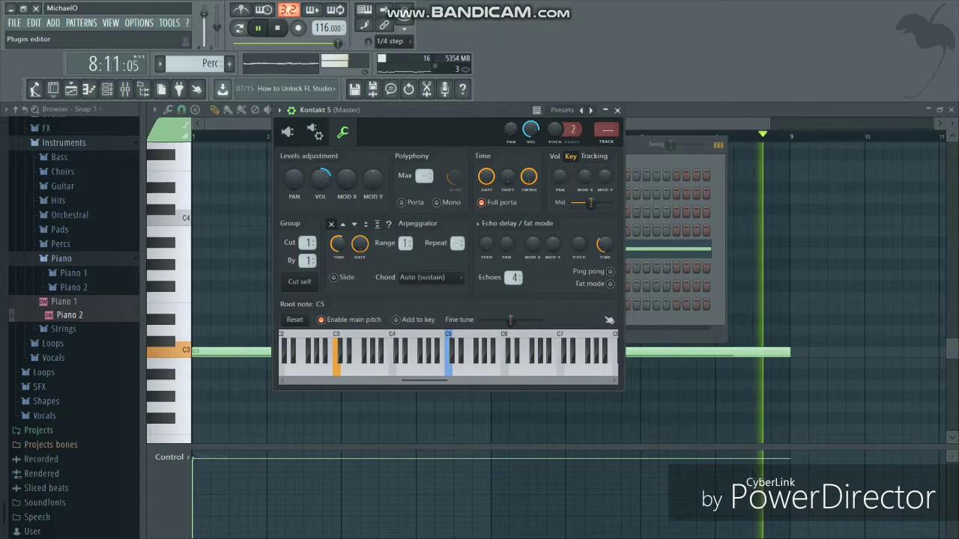
{"action": "left_click", "coordinate": [287, 131]}
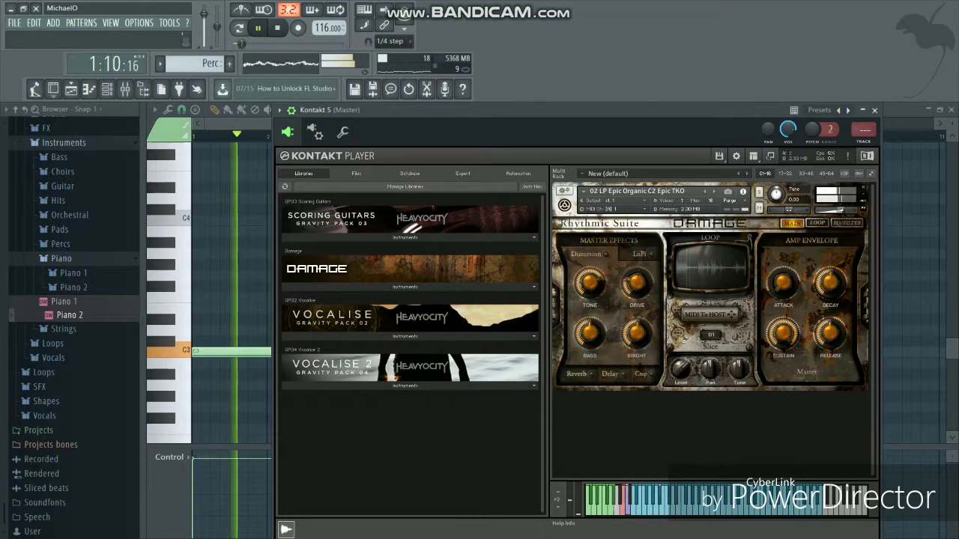